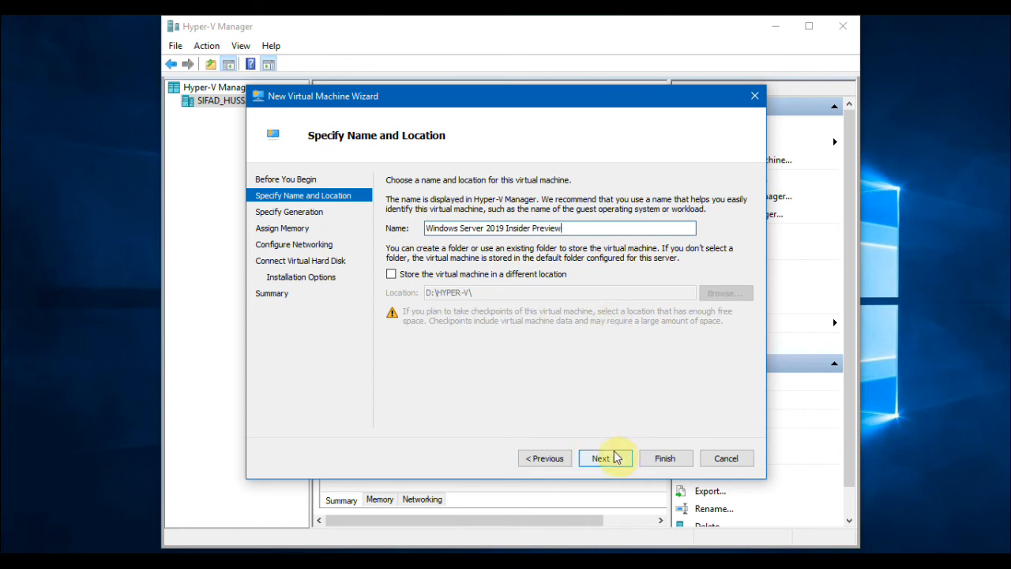
Store the virtual machine in a different location, using D:\HYPER-V\, and set its generation to Generation 2.
{"action": "left_click", "coordinate": [490, 274]}
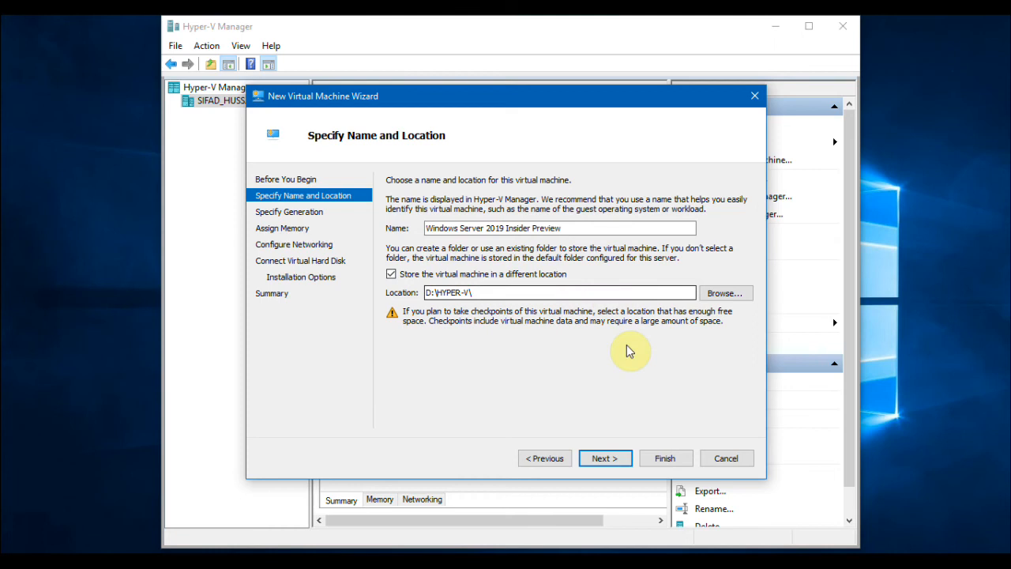
{"action": "left_click", "coordinate": [620, 460]}
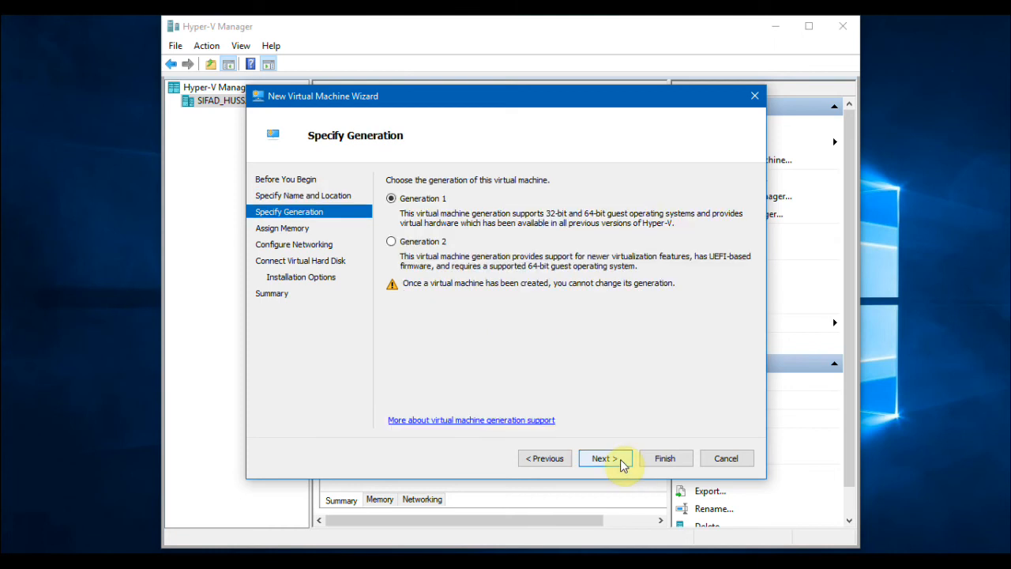
{"action": "left_click", "coordinate": [406, 243]}
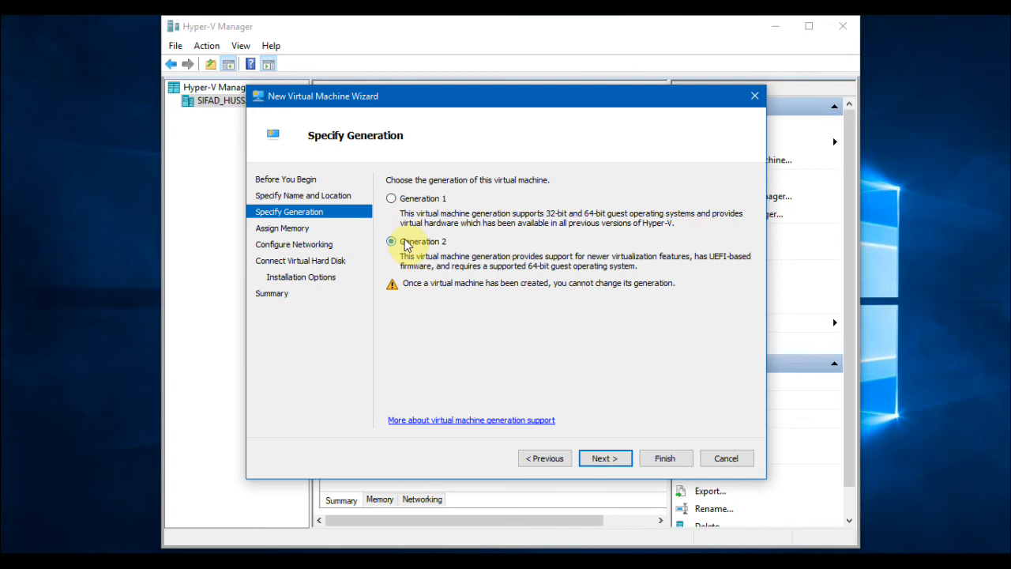
{"action": "left_click", "coordinate": [603, 458]}
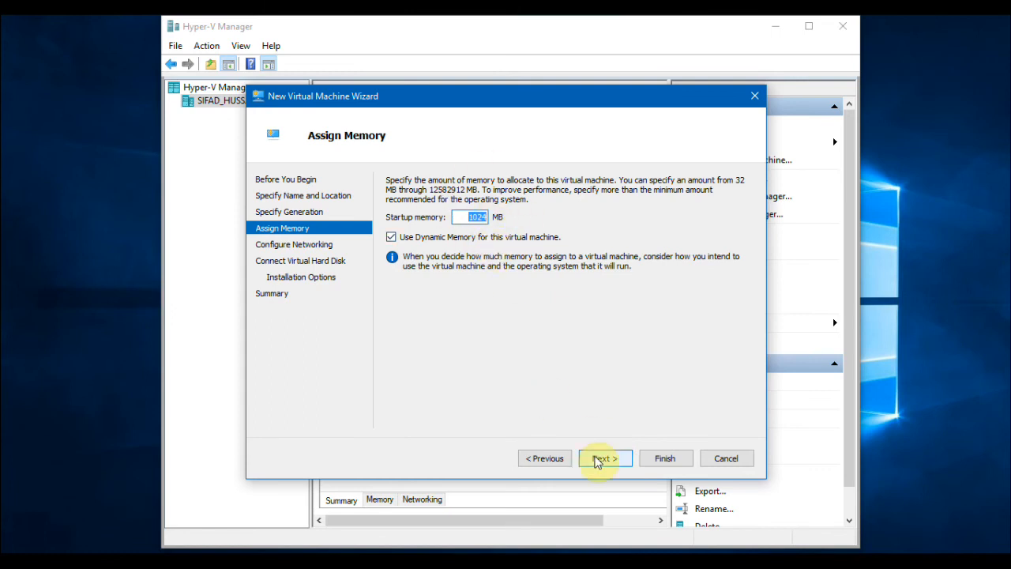
Connect the virtual machine's network adapter to LAN, keeping the default memory and new virtual hard disk settings.
{"action": "left_click", "coordinate": [599, 460]}
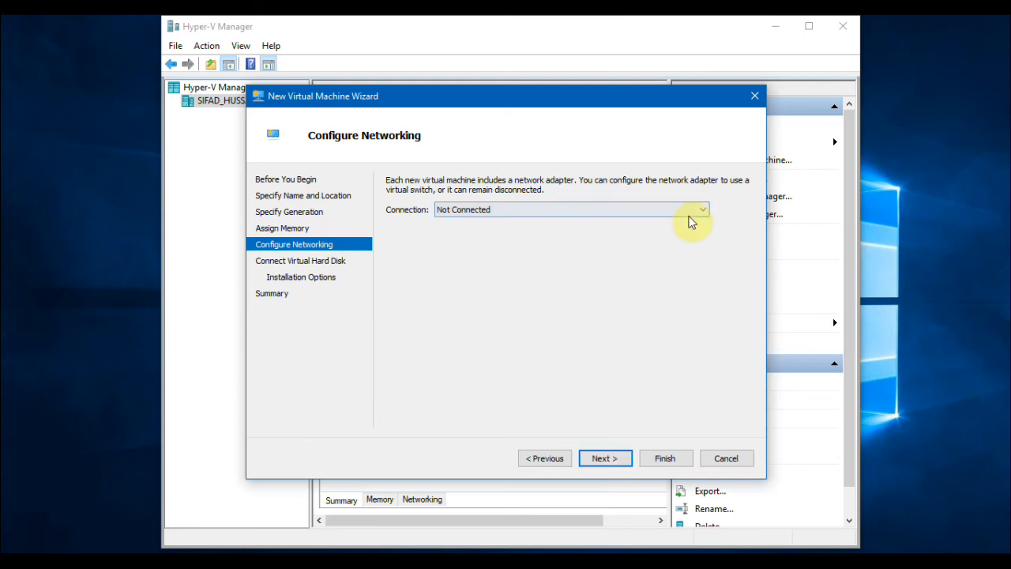
{"action": "left_click", "coordinate": [691, 219]}
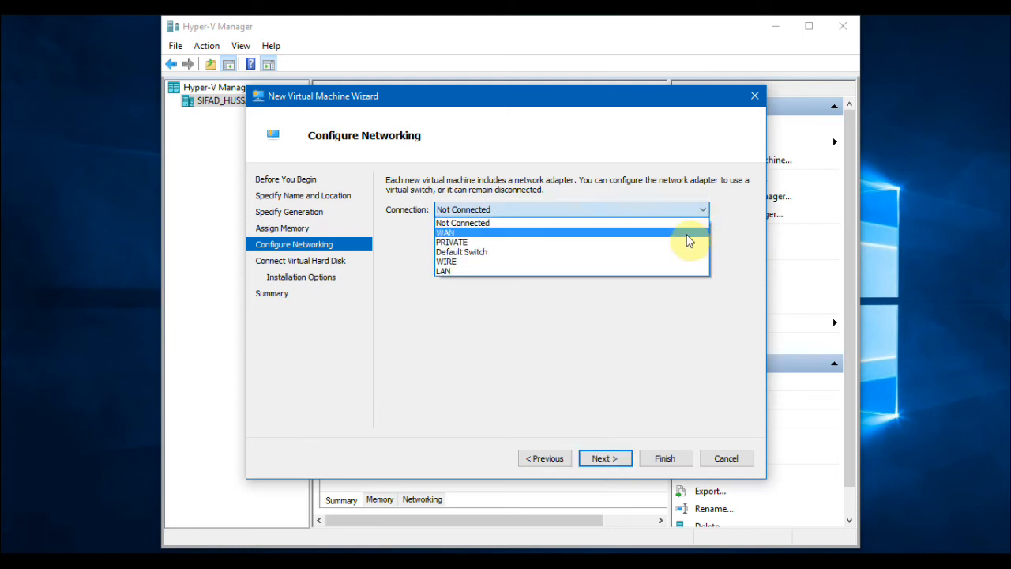
{"action": "left_click", "coordinate": [669, 270]}
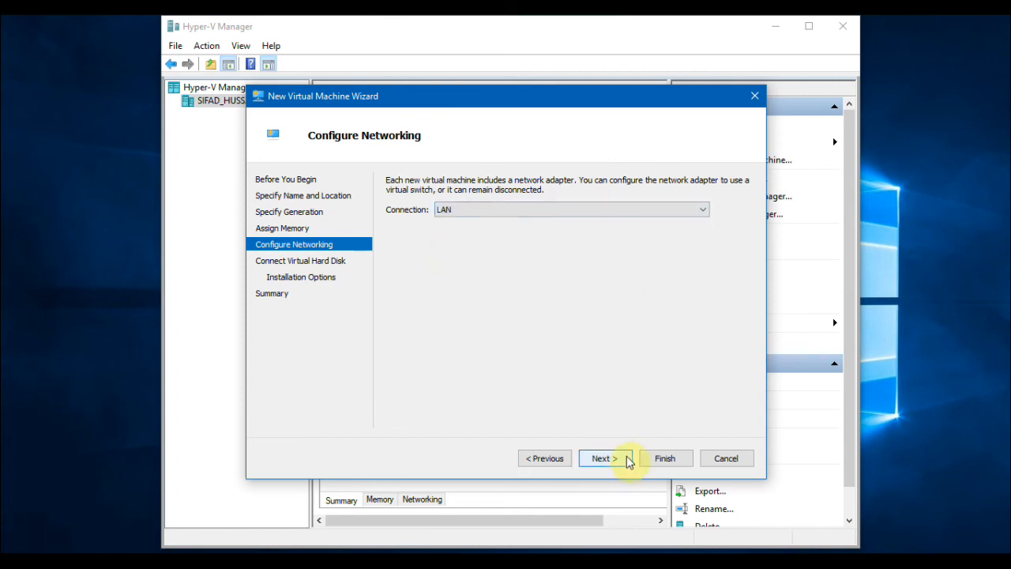
{"action": "left_click", "coordinate": [604, 458]}
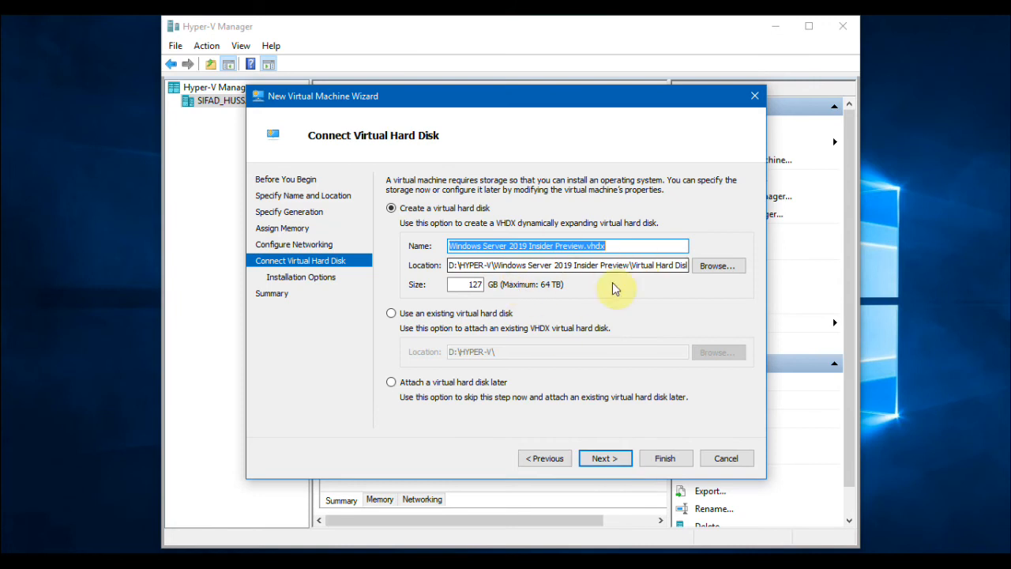
{"action": "left_click", "coordinate": [605, 459]}
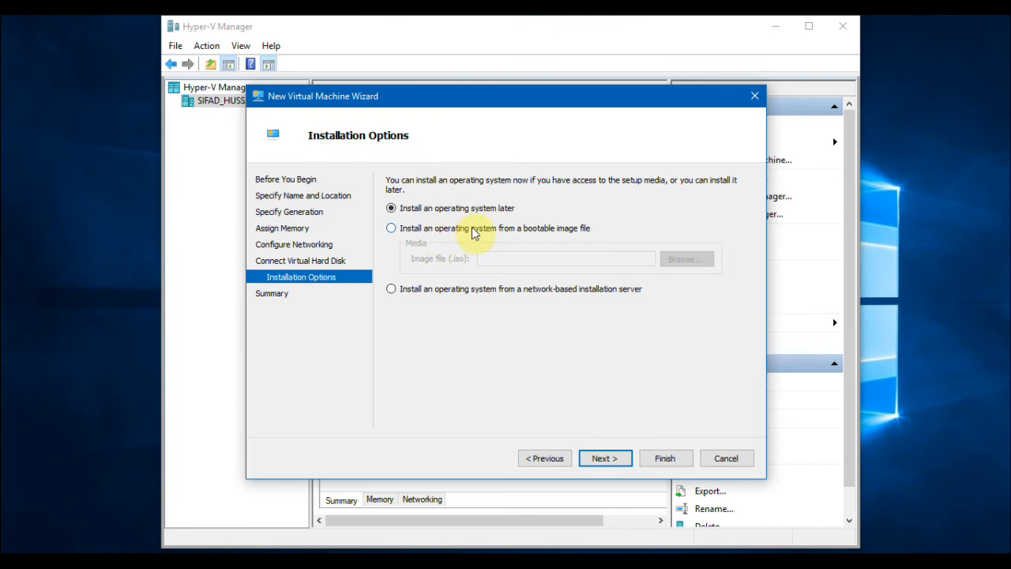
Choose installation from a bootable image file and copy the full path of Windows_InsiderPreview_Server_17623.iso from File Explorer.
{"action": "left_click", "coordinate": [493, 234]}
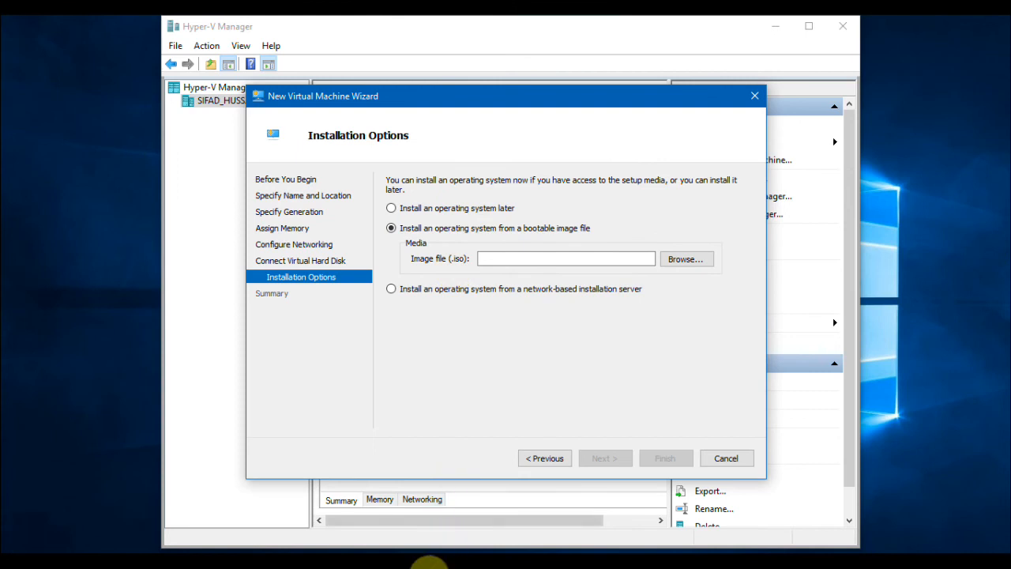
{"action": "left_click", "coordinate": [425, 566]}
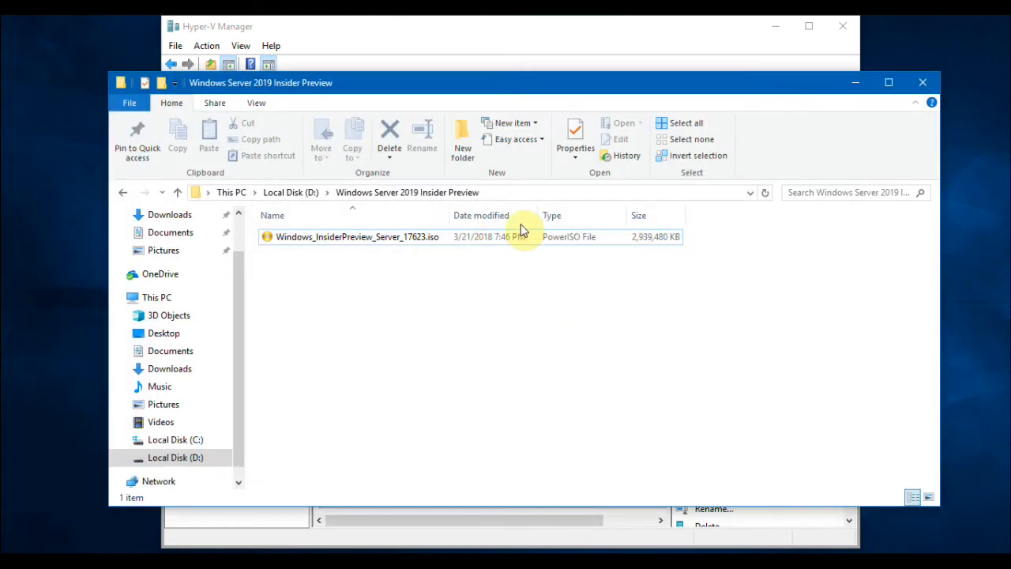
{"action": "left_click", "coordinate": [543, 194]}
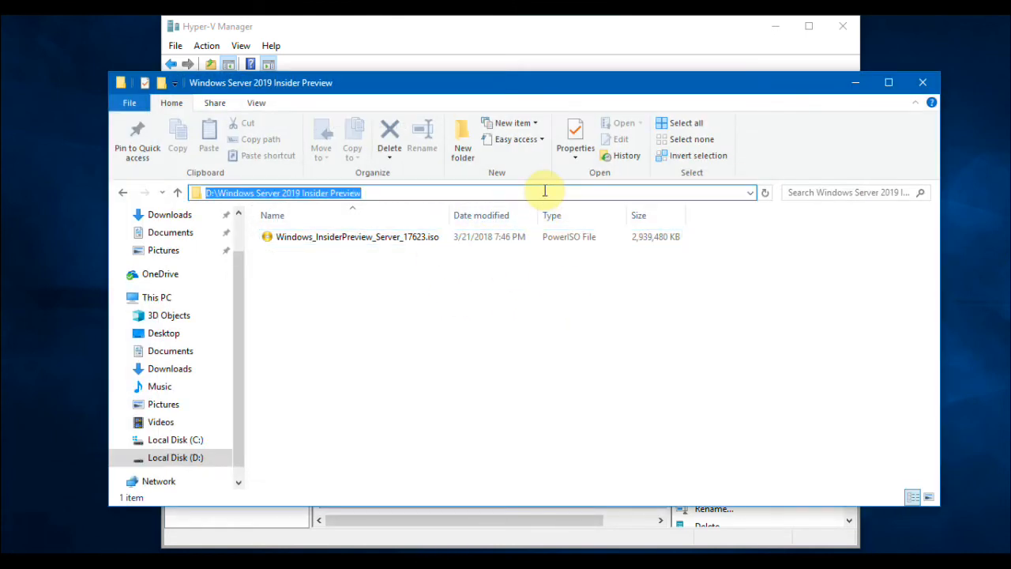
{"action": "left_click", "coordinate": [545, 192]}
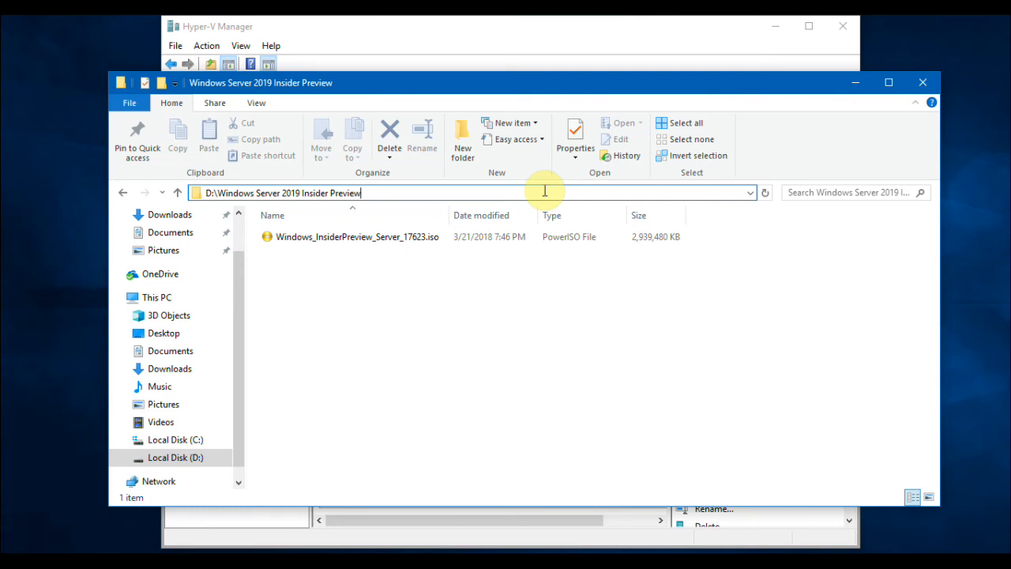
{"action": "type", "text": "\\"}
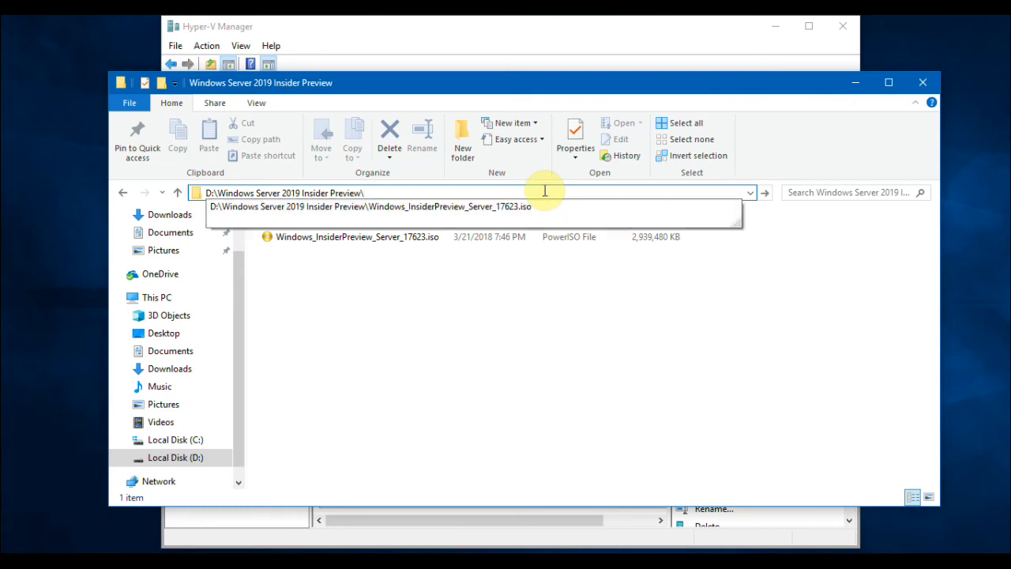
{"action": "key", "text": "Down"}
{"action": "key", "text": "ctrl+a"}
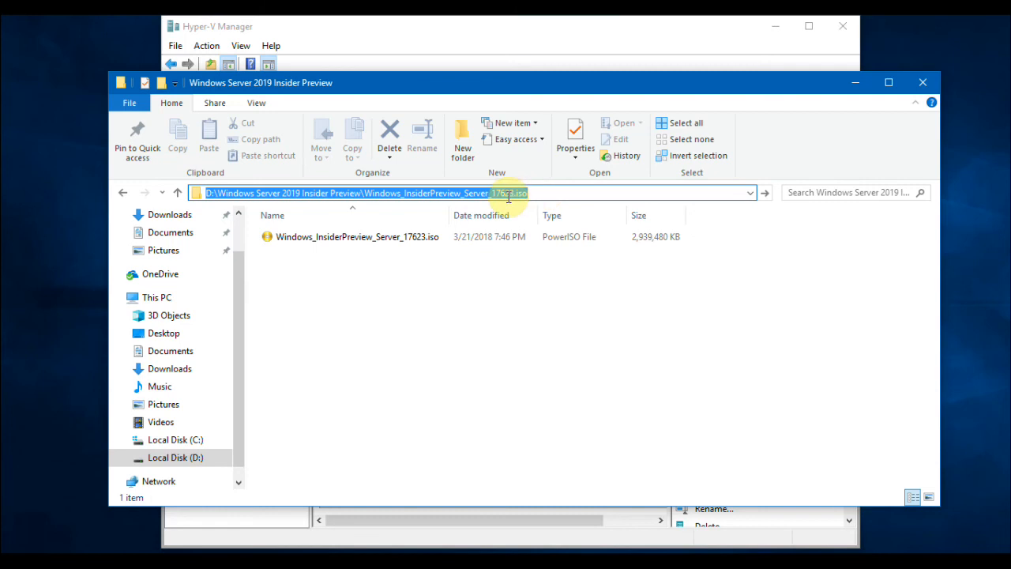
{"action": "right_click", "coordinate": [509, 196]}
{"action": "left_click", "coordinate": [541, 246]}
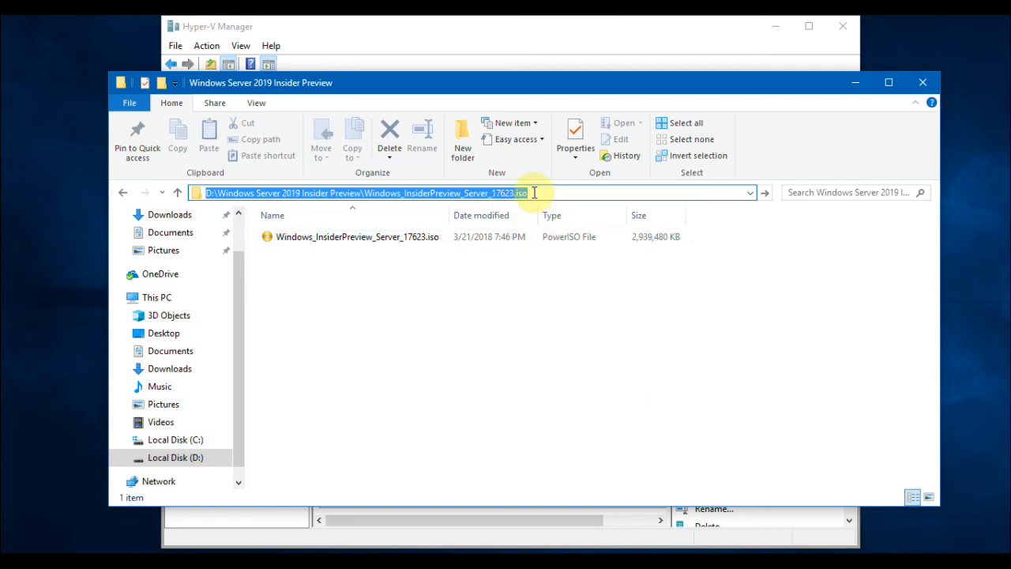
Return to the New Virtual Machine Wizard and paste the copied ISO path as the image file.
{"action": "key", "text": "alt+Tab"}
{"action": "right_click", "coordinate": [571, 261]}
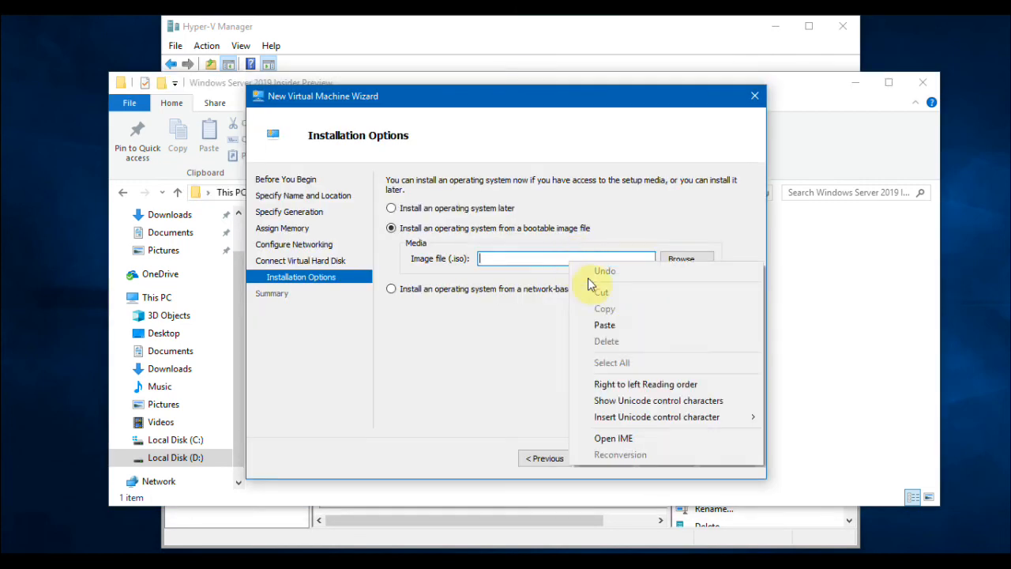
{"action": "left_click", "coordinate": [622, 326]}
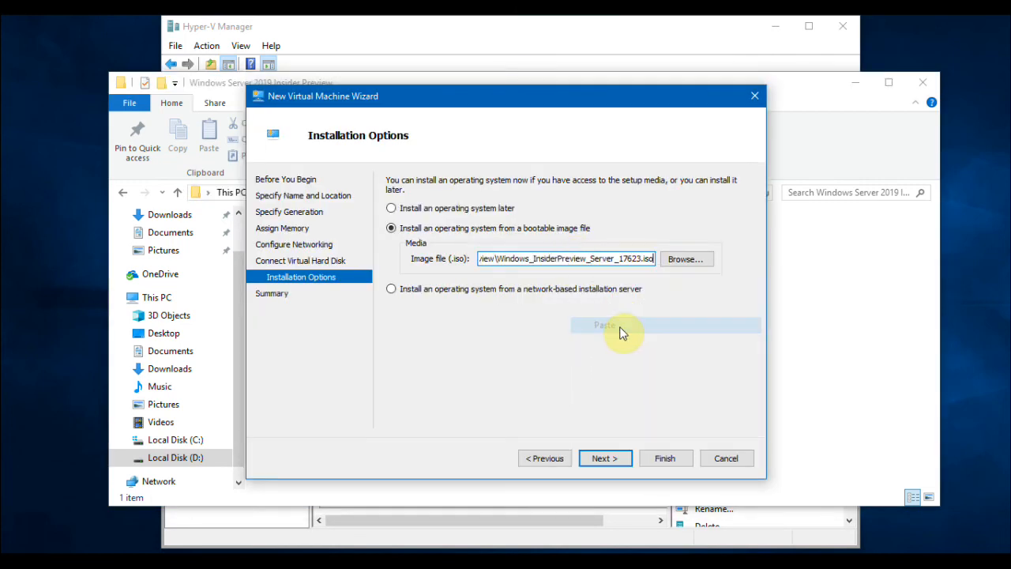
Browse for Windows_InsiderPreview_Server_17623.iso as the image file and finish creating the virtual machine.
{"action": "left_click", "coordinate": [675, 259]}
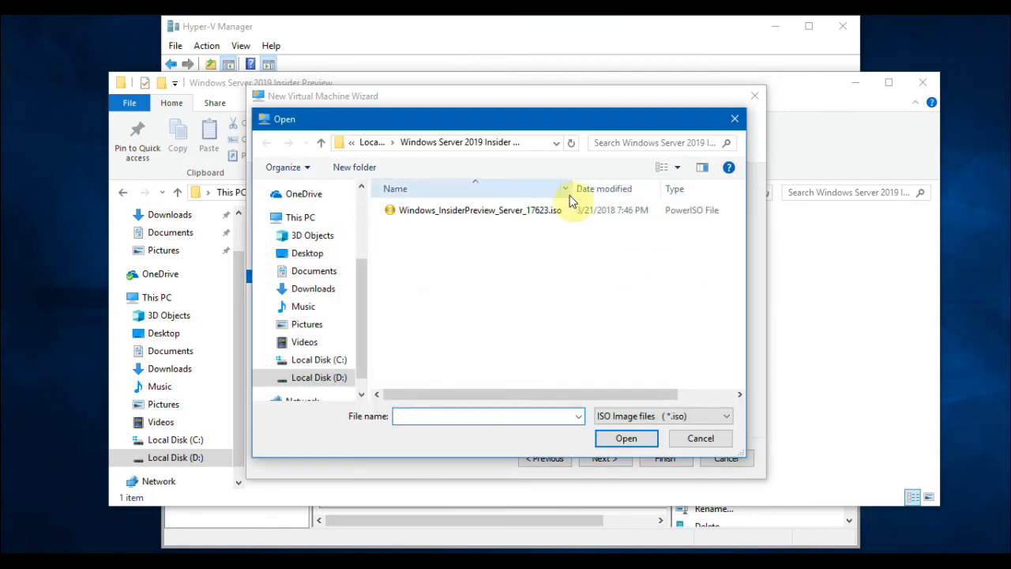
{"action": "double_click", "coordinate": [559, 211]}
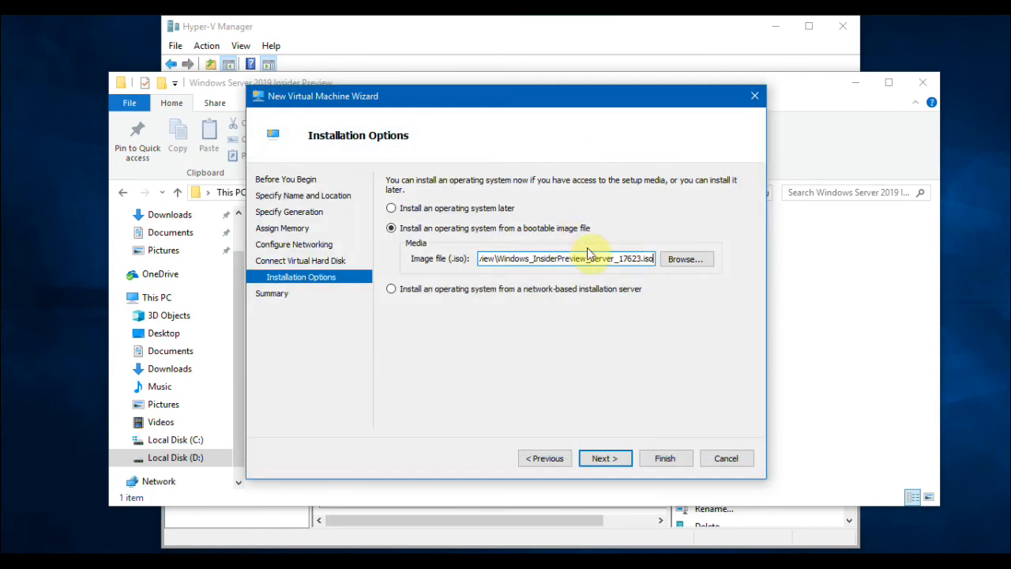
{"action": "left_click", "coordinate": [609, 465]}
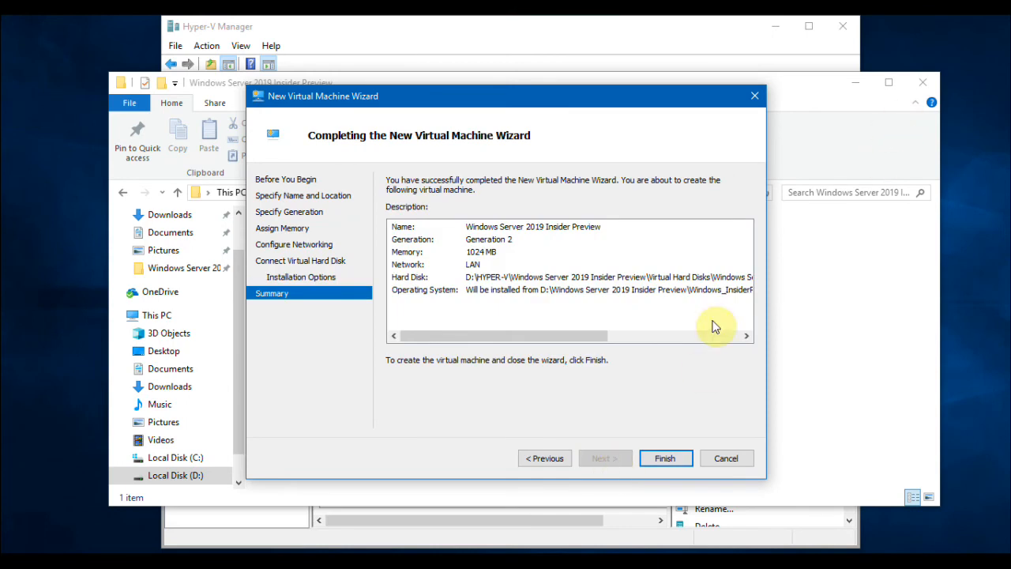
{"action": "left_click", "coordinate": [662, 469]}
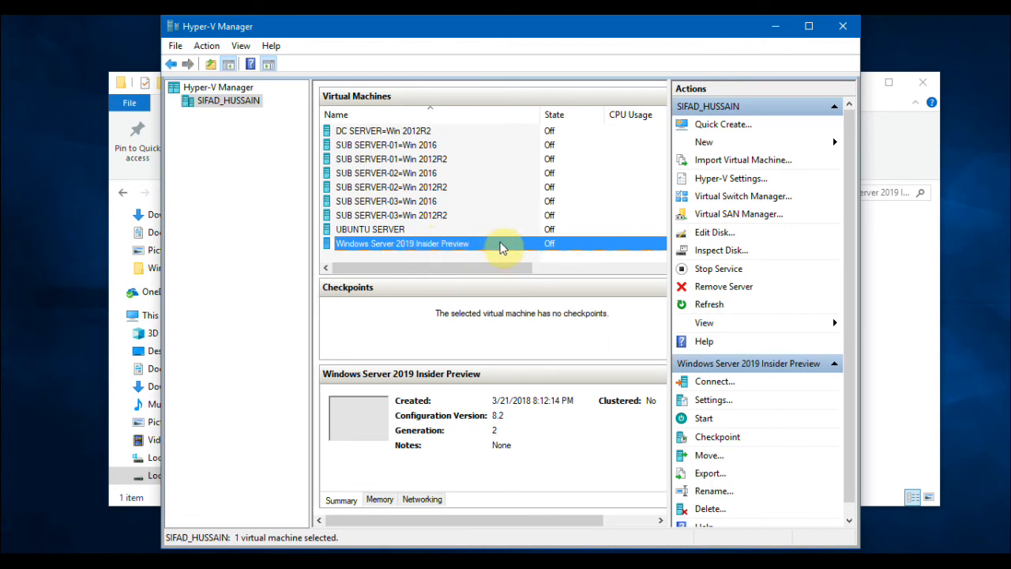
Connect to the Windows Server 2019 Insider Preview virtual machine, and start it in full screen mode.
{"action": "right_click", "coordinate": [465, 248]}
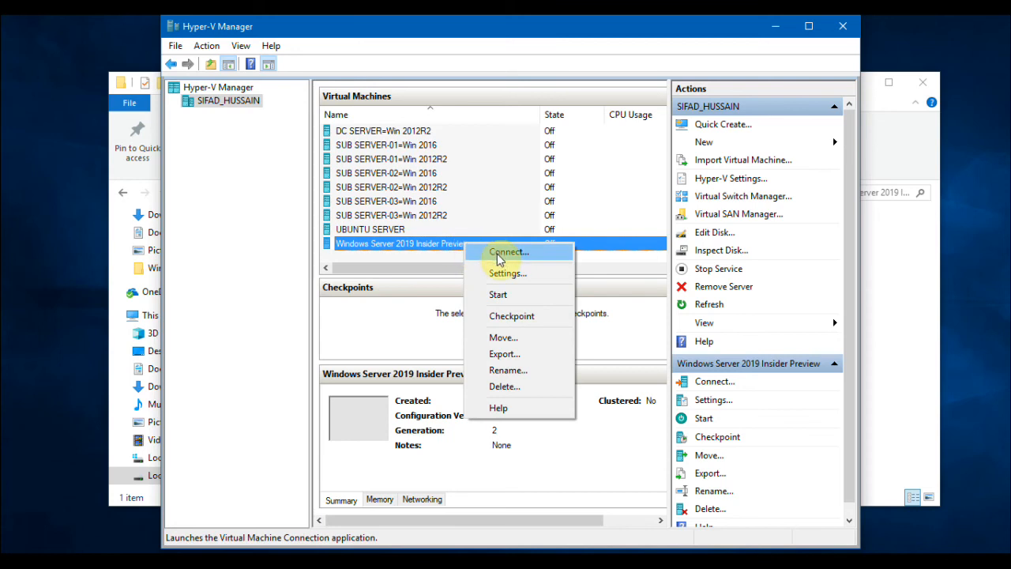
{"action": "left_click", "coordinate": [497, 253]}
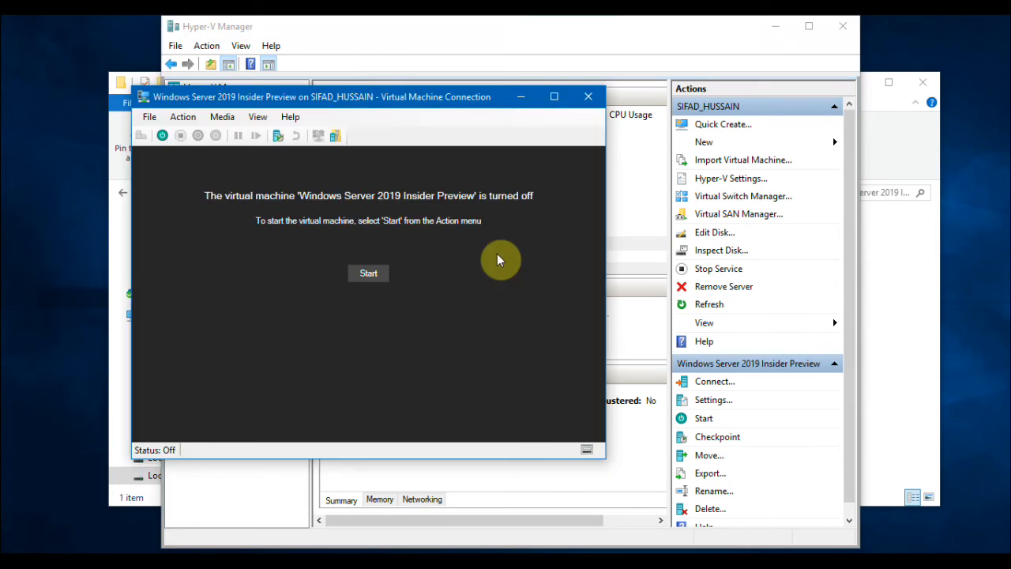
{"action": "left_click", "coordinate": [367, 278]}
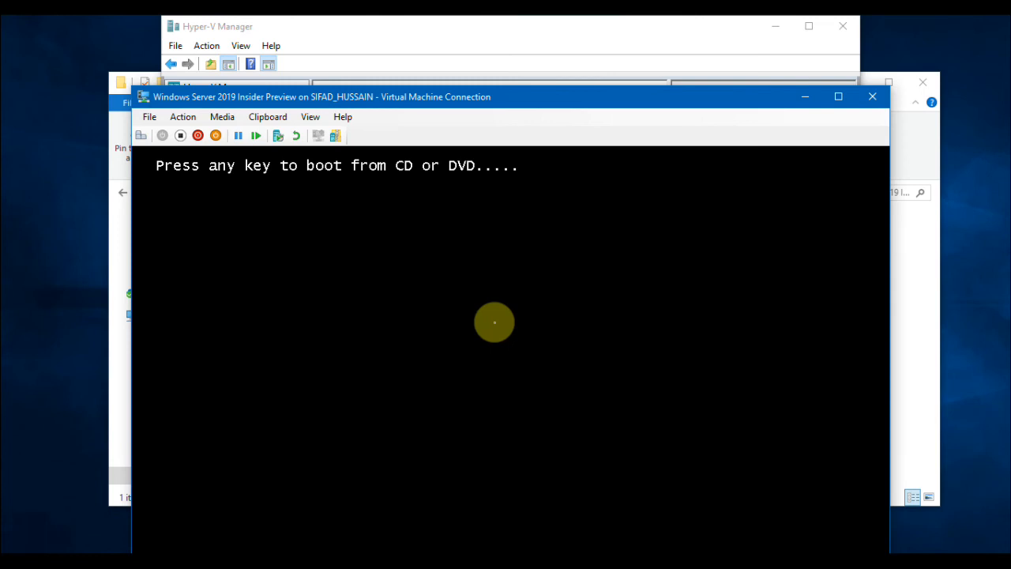
{"action": "left_click", "coordinate": [310, 117]}
{"action": "left_click", "coordinate": [319, 134]}
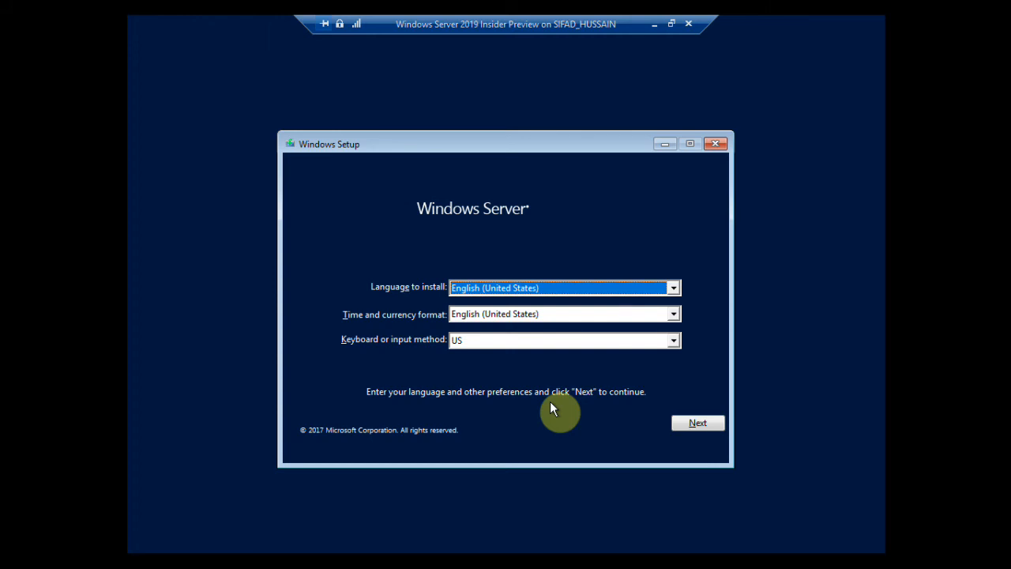
Begin the Windows Server installation with the default language and keyboard settings, and continue without a product key.
{"action": "left_click", "coordinate": [697, 428]}
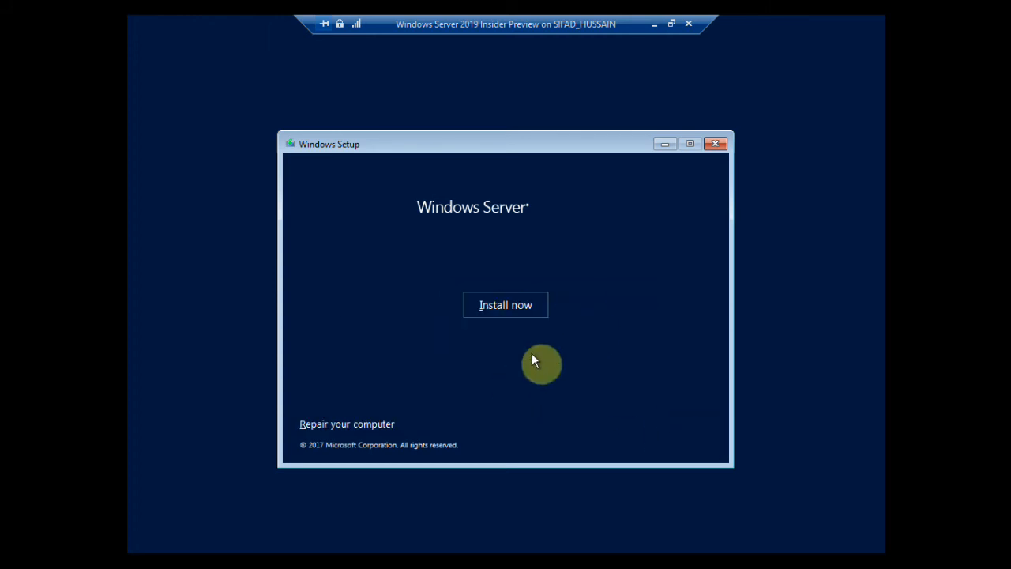
{"action": "left_click", "coordinate": [522, 308]}
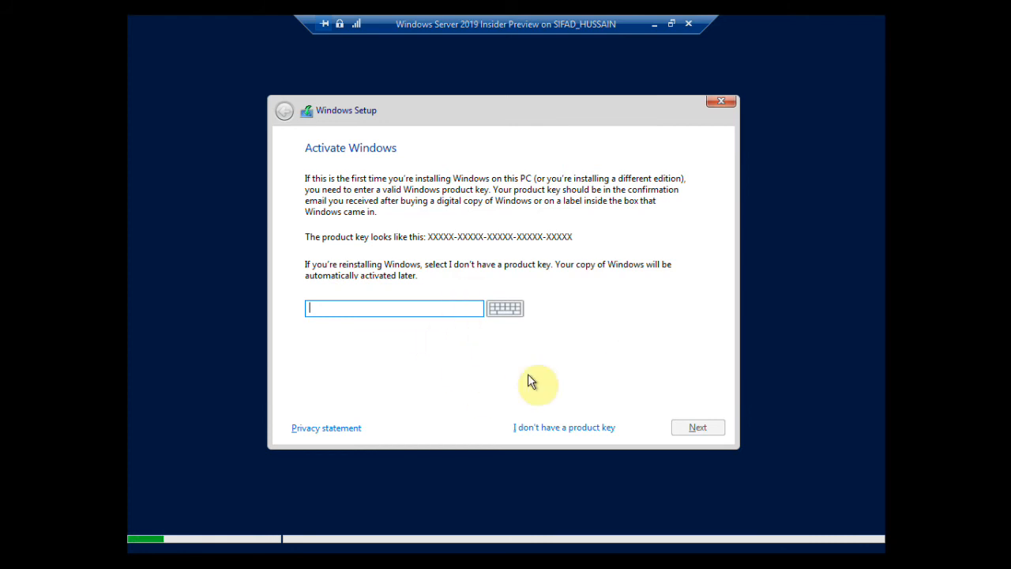
{"action": "left_click", "coordinate": [554, 430]}
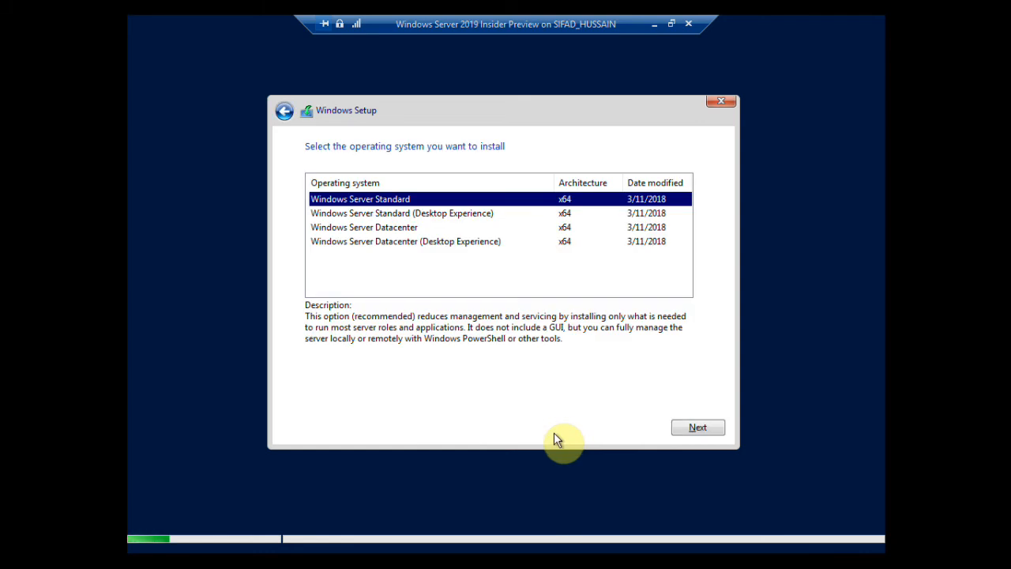
Select Windows Server Datacenter (Desktop Experience) as the operating system and accept the license terms.
{"action": "left_click", "coordinate": [511, 243]}
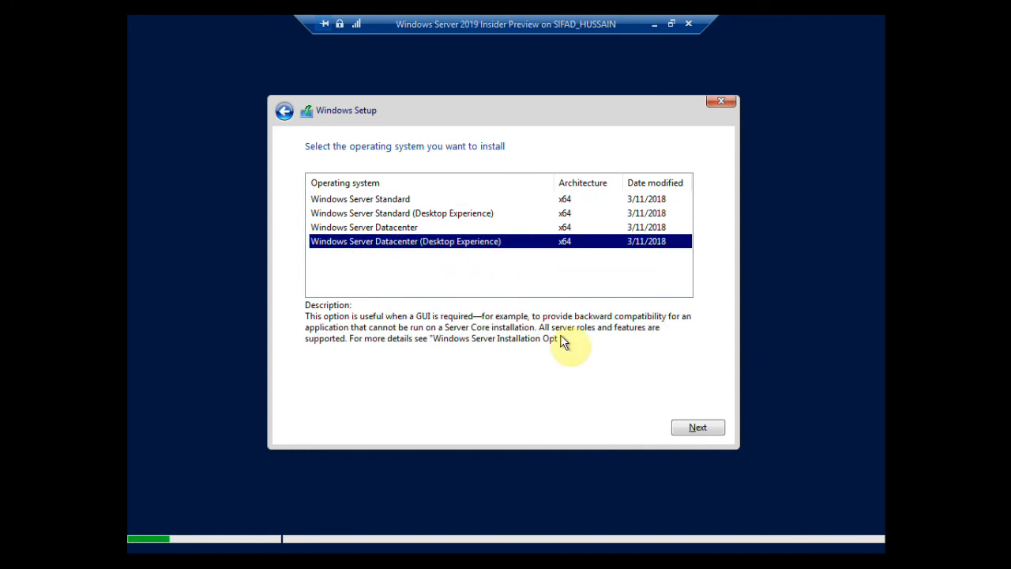
{"action": "left_click", "coordinate": [686, 431]}
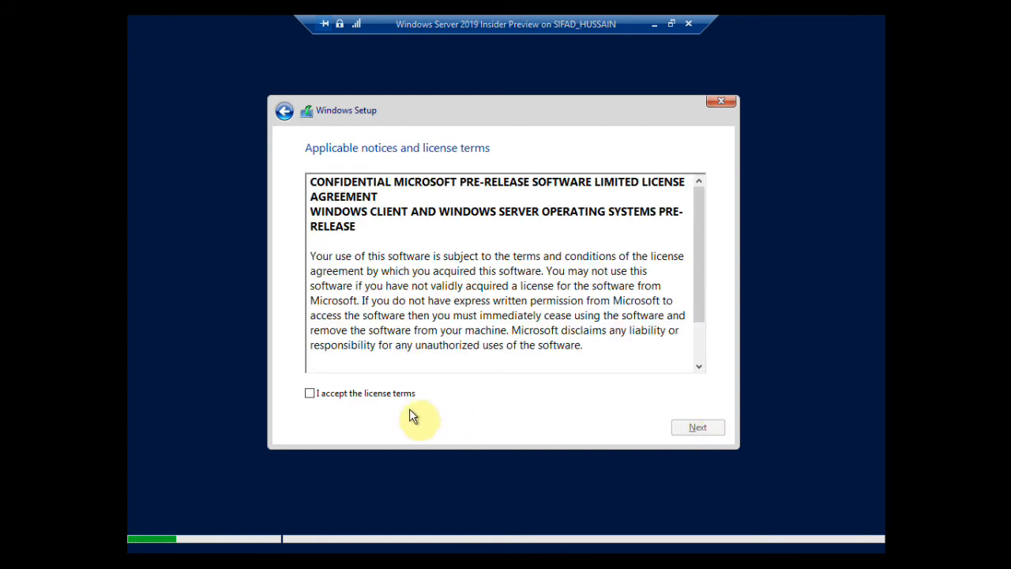
{"action": "left_click", "coordinate": [324, 395]}
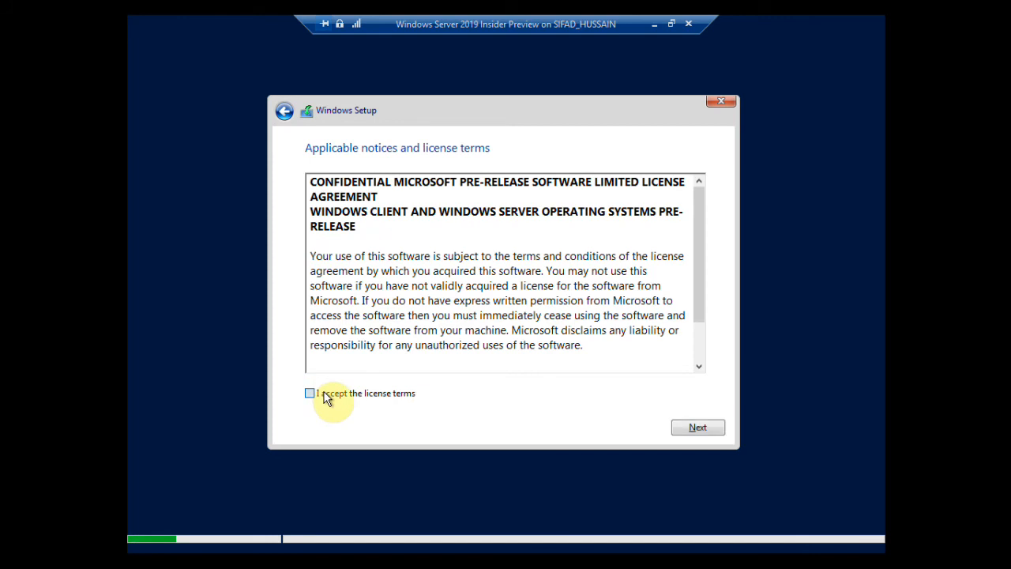
{"action": "left_click", "coordinate": [699, 428]}
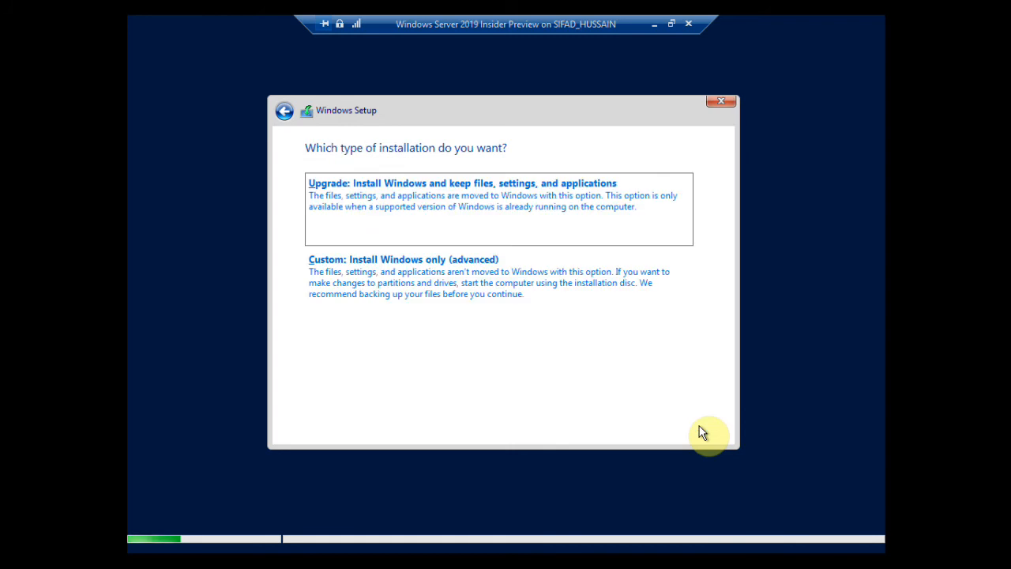
Choose the custom installation, create a 130048 MB partition on Drive 0, and install Windows on Drive 0 Partition 4.
{"action": "left_click", "coordinate": [555, 314]}
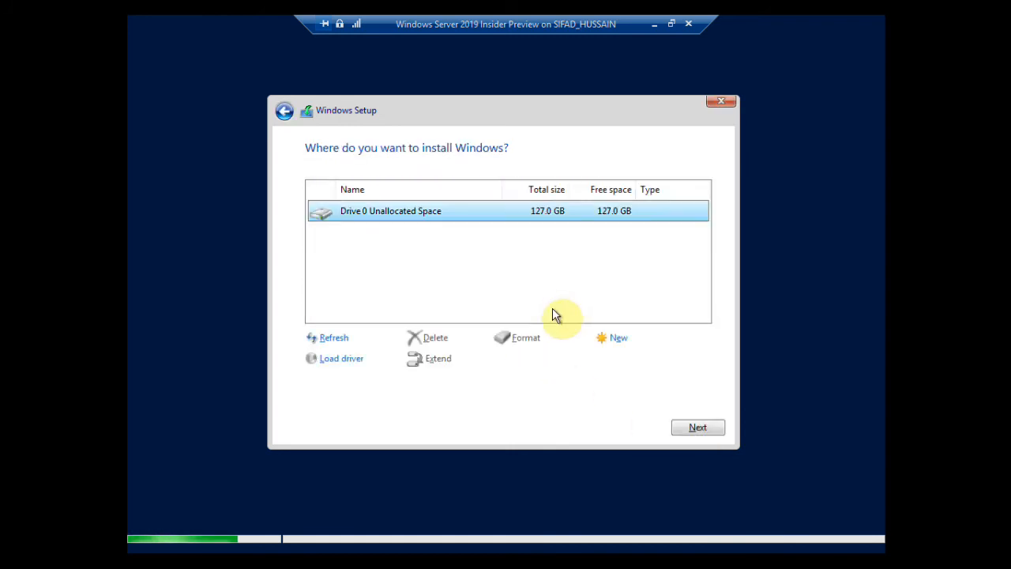
{"action": "left_click", "coordinate": [621, 342]}
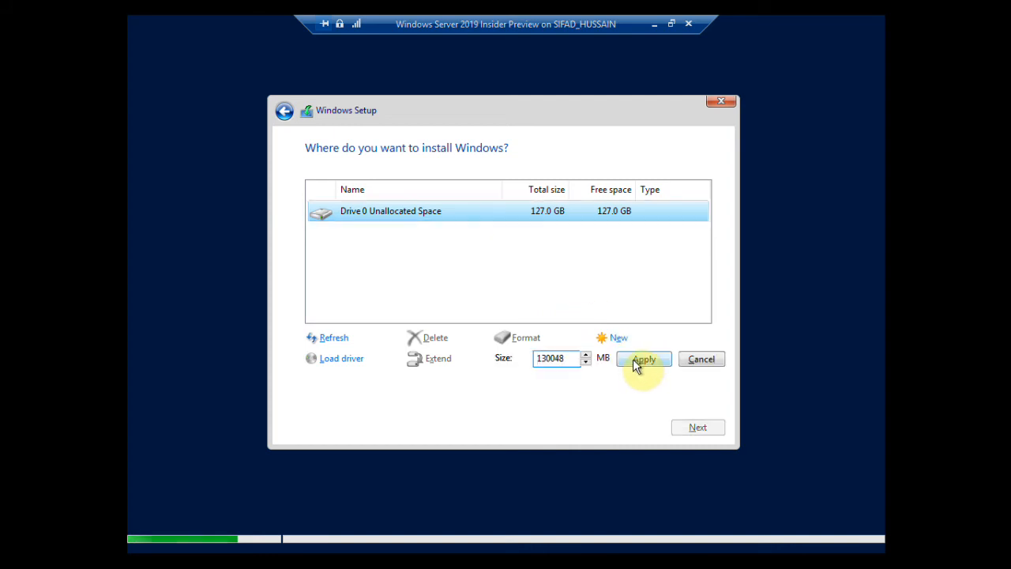
{"action": "left_click", "coordinate": [641, 362]}
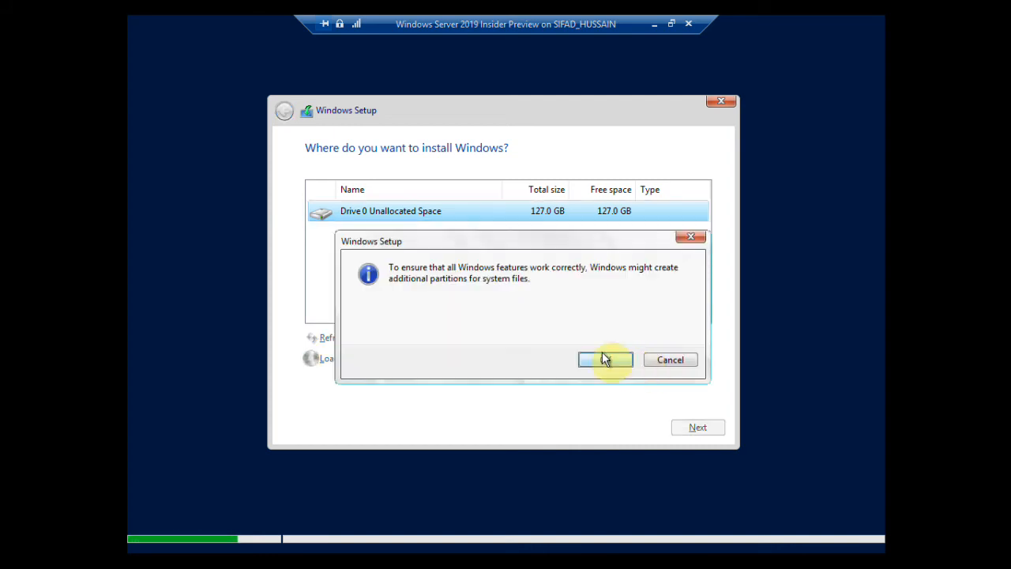
{"action": "left_click", "coordinate": [601, 357]}
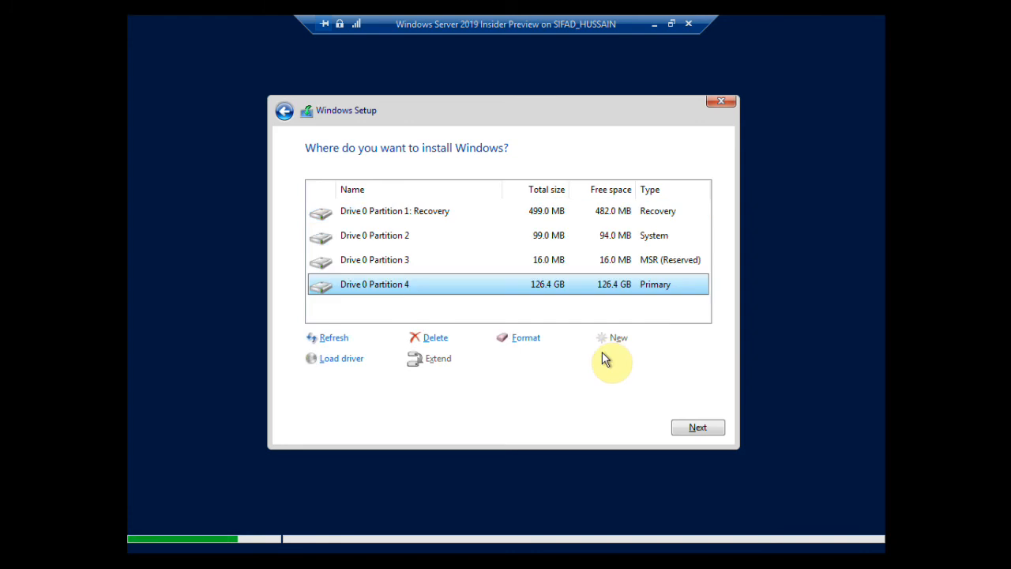
{"action": "left_click", "coordinate": [698, 428]}
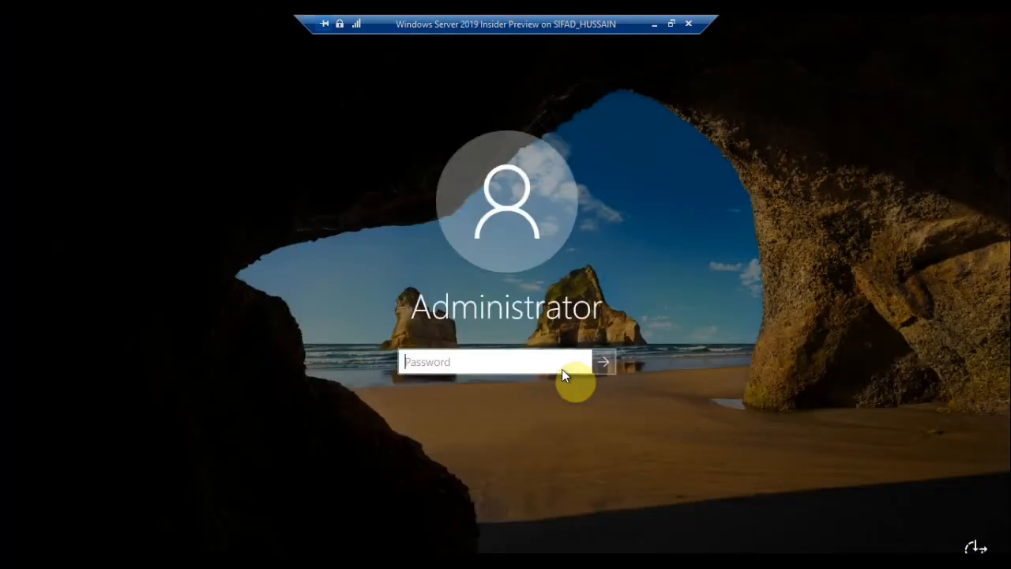
Sign in to the Administrator account by entering the account password.
{"action": "type", "text": "•••••••"}
{"action": "key", "text": "Return"}
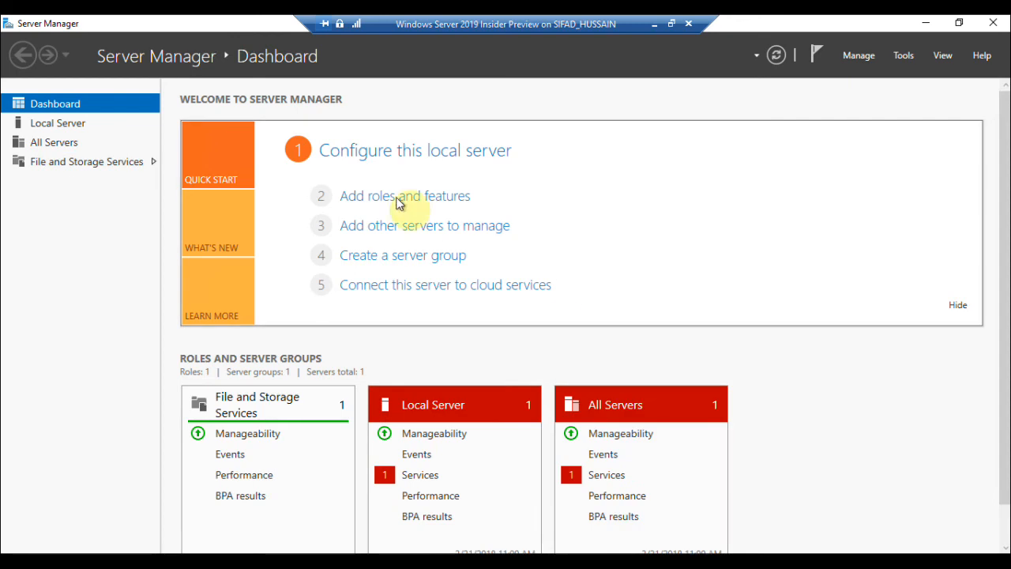
Check the Server Manager build information in its About dialog, and minimize Server Manager.
{"action": "left_click", "coordinate": [981, 56]}
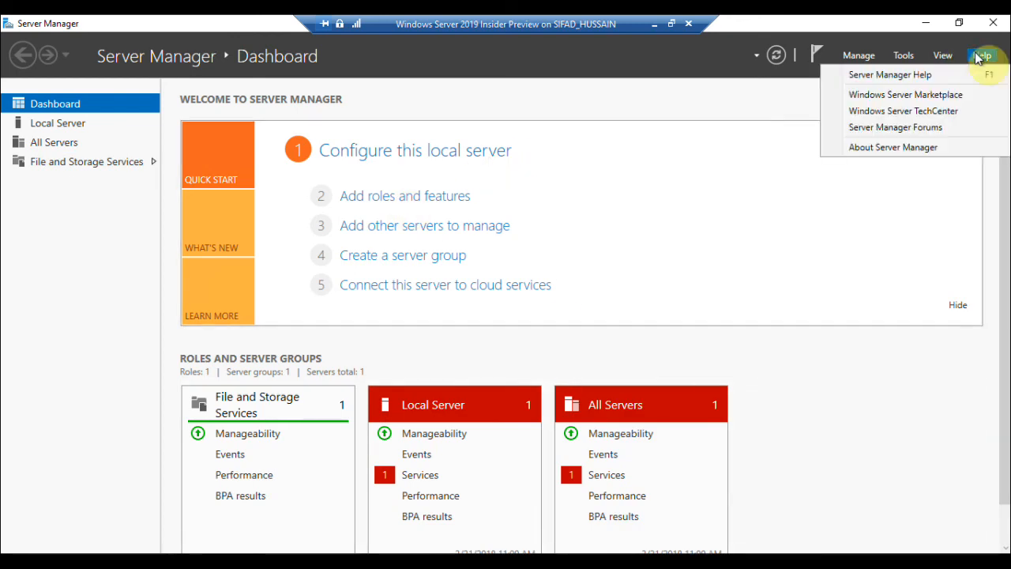
{"action": "left_click", "coordinate": [937, 152]}
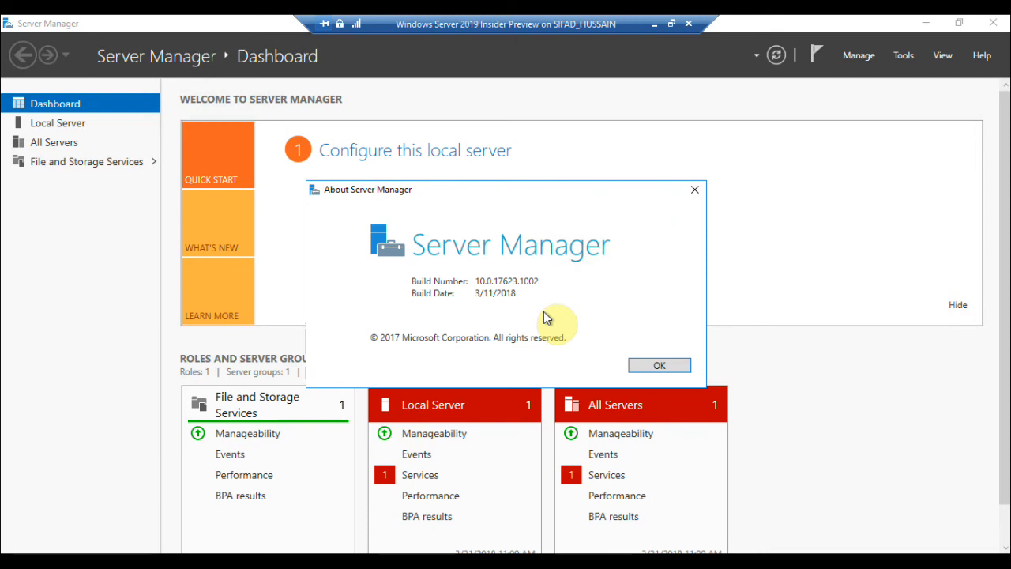
{"action": "left_click", "coordinate": [658, 368]}
{"action": "left_click", "coordinate": [924, 21]}
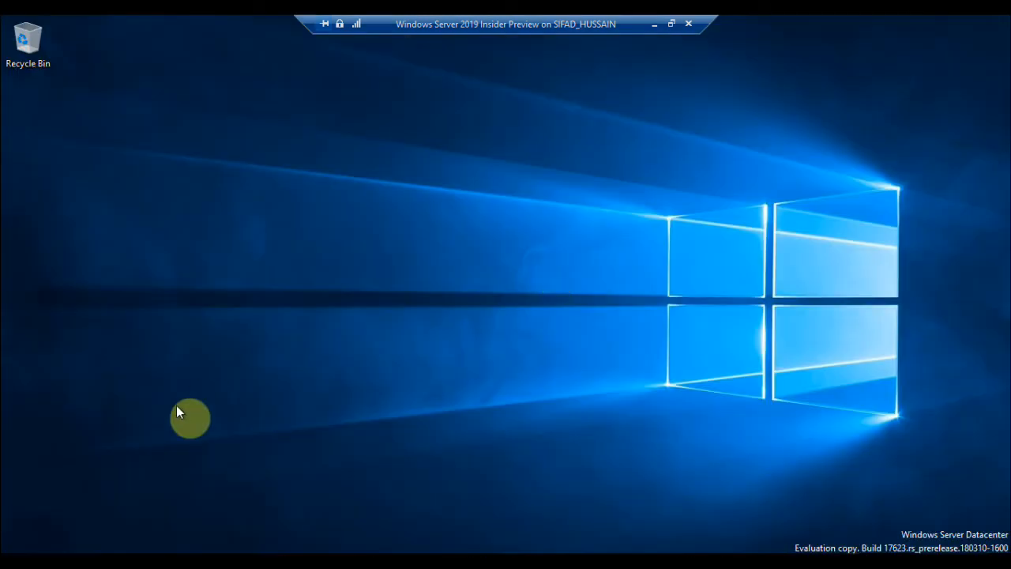
Open the About page of the System category in Windows Settings.
{"action": "key", "text": "super+x"}
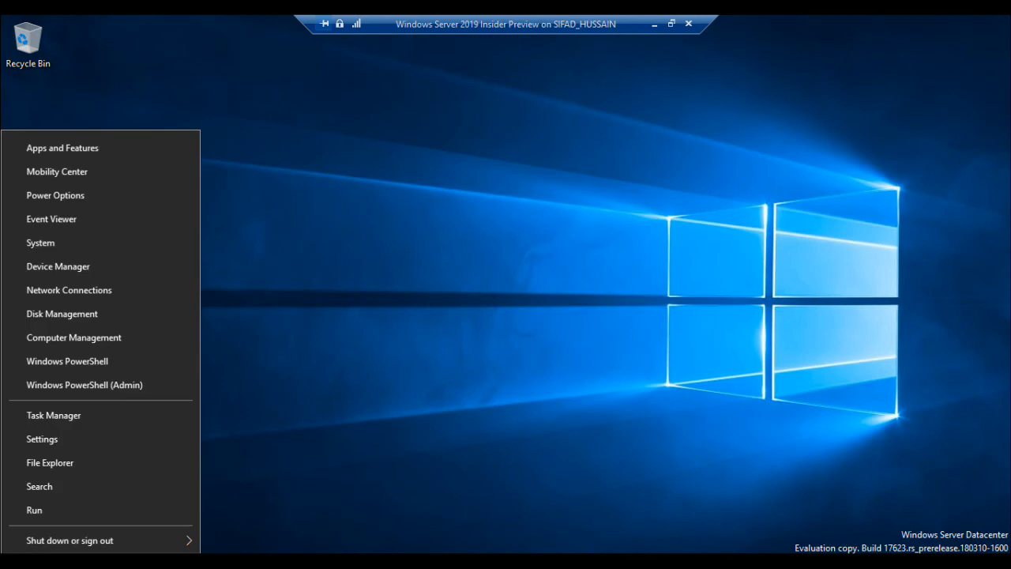
{"action": "left_click", "coordinate": [53, 450]}
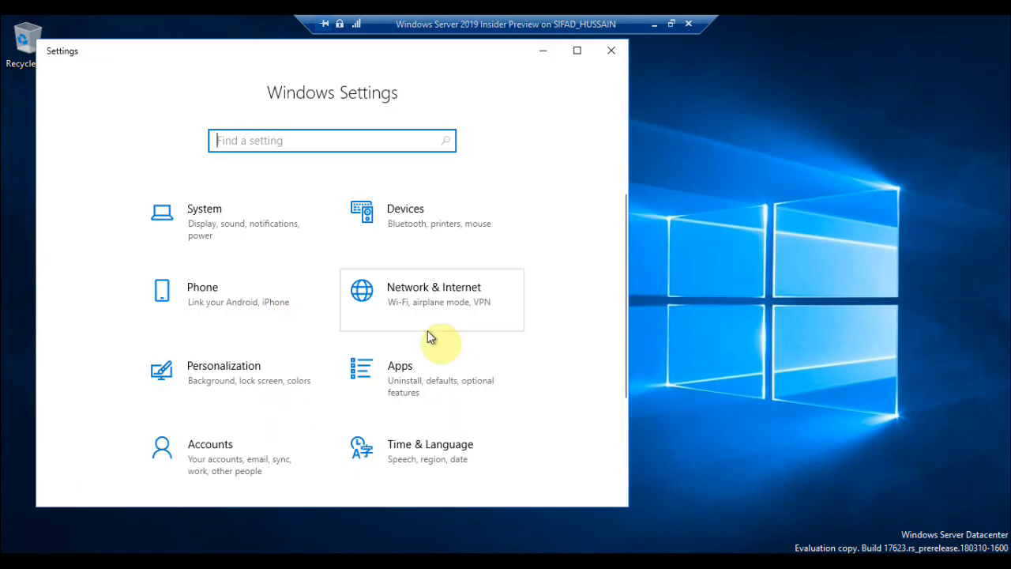
{"action": "left_click", "coordinate": [255, 239]}
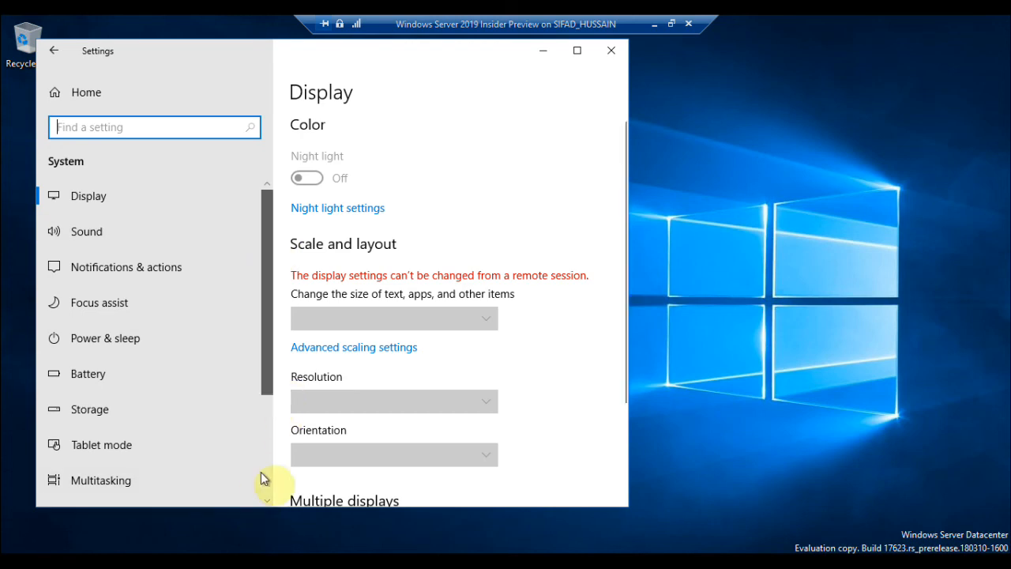
{"action": "scroll", "coordinate": [259, 490], "scroll_direction": "down", "scroll_amount": 3}
{"action": "left_click", "coordinate": [114, 427]}
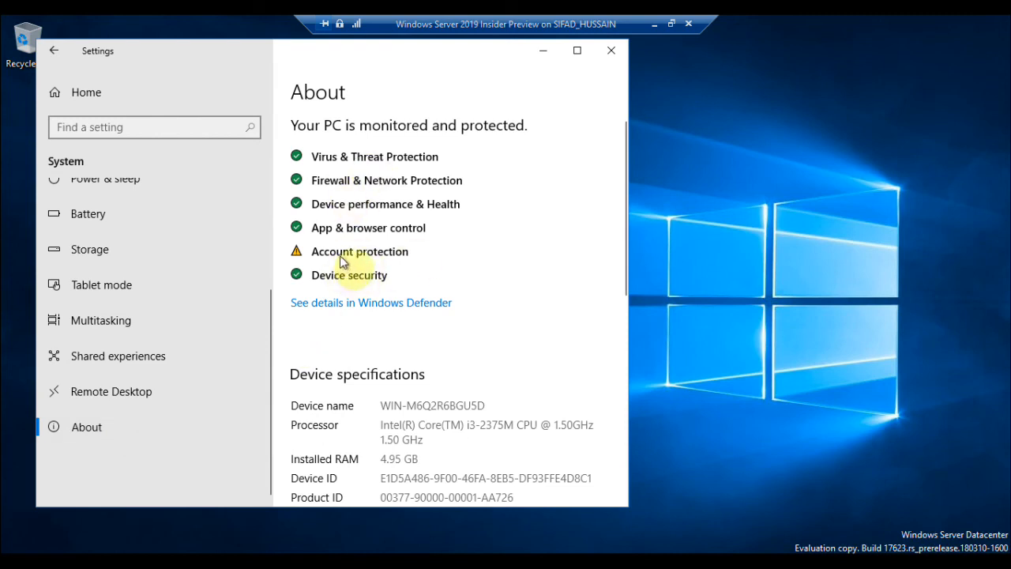
Open Windows Defender Security Center, and review the Windows specifications on the About page in Settings.
{"action": "key", "text": "super"}
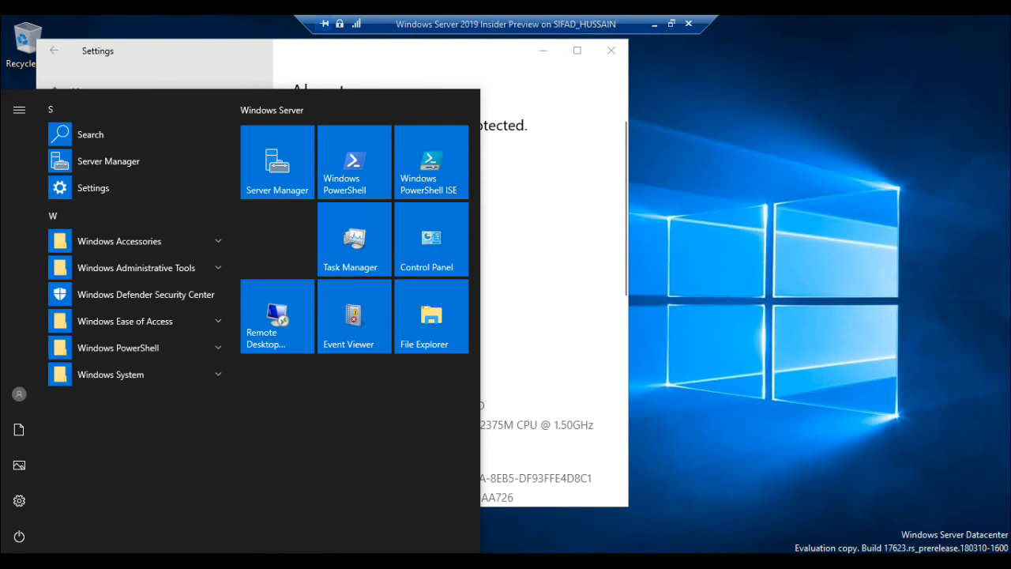
{"action": "left_click", "coordinate": [162, 299]}
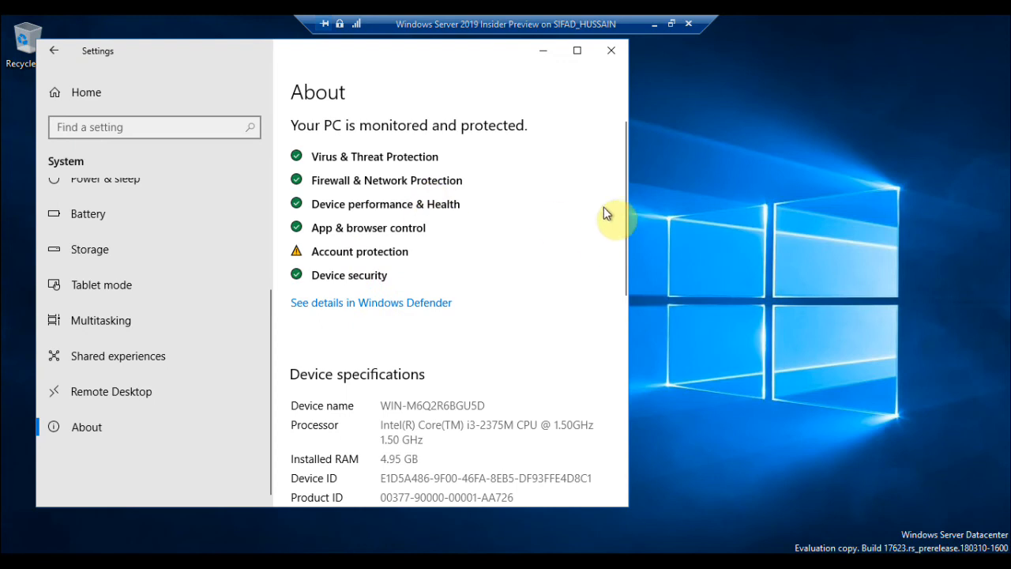
{"action": "scroll", "coordinate": [624, 207], "scroll_direction": "down", "scroll_amount": 5}
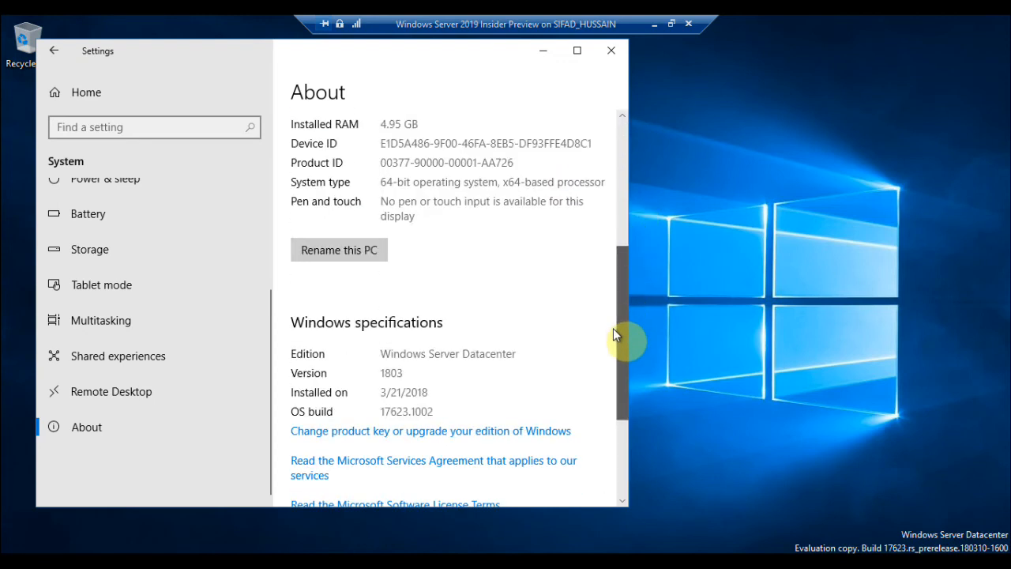
{"action": "left_click_drag", "start_coordinate": [612, 360], "coordinate": [612, 369]}
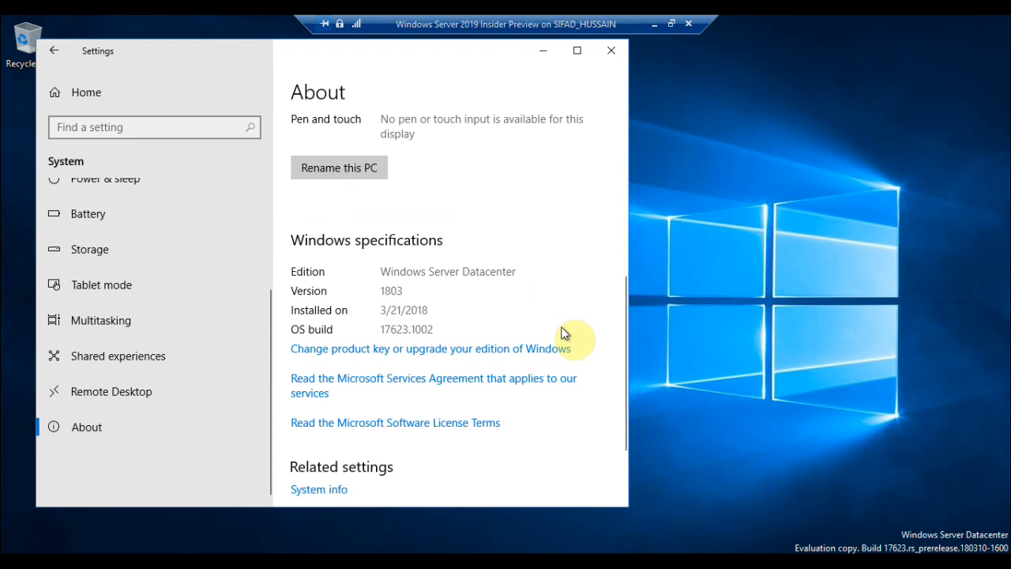
{"action": "left_click", "coordinate": [105, 102]}
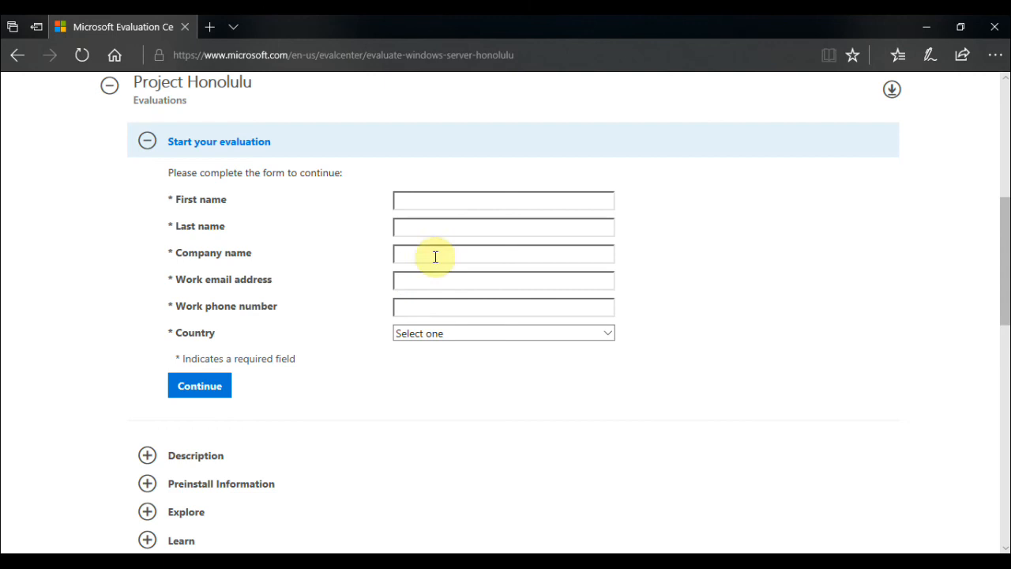
Fill in the first and last name on the Project Honolulu evaluation form in the Edge browser.
{"action": "left_click", "coordinate": [478, 201]}
{"action": "type", "text": "si"}
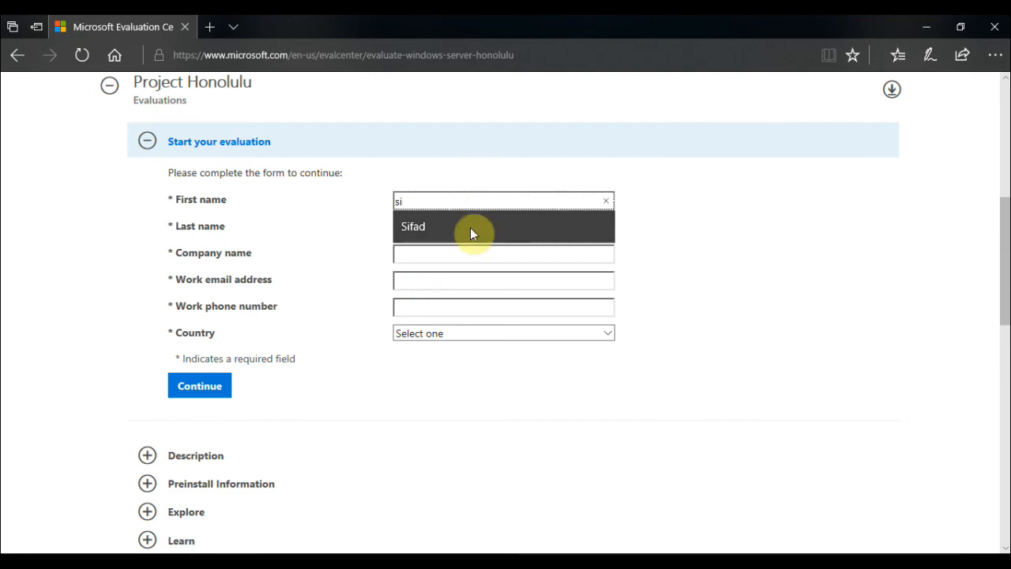
{"action": "left_click", "coordinate": [470, 228]}
{"action": "left_click", "coordinate": [470, 228]}
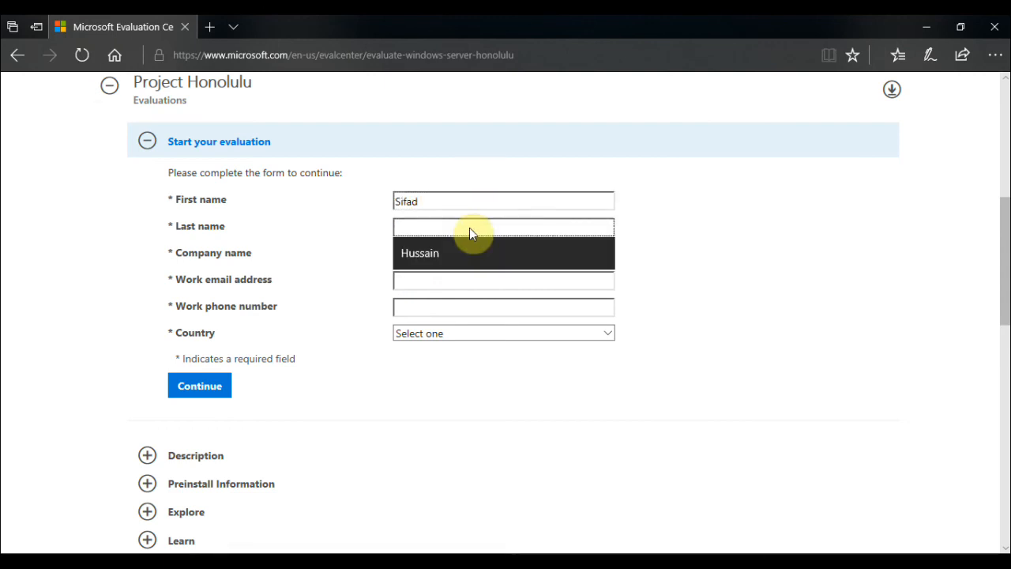
{"action": "left_click", "coordinate": [456, 257]}
{"action": "left_click", "coordinate": [452, 275]}
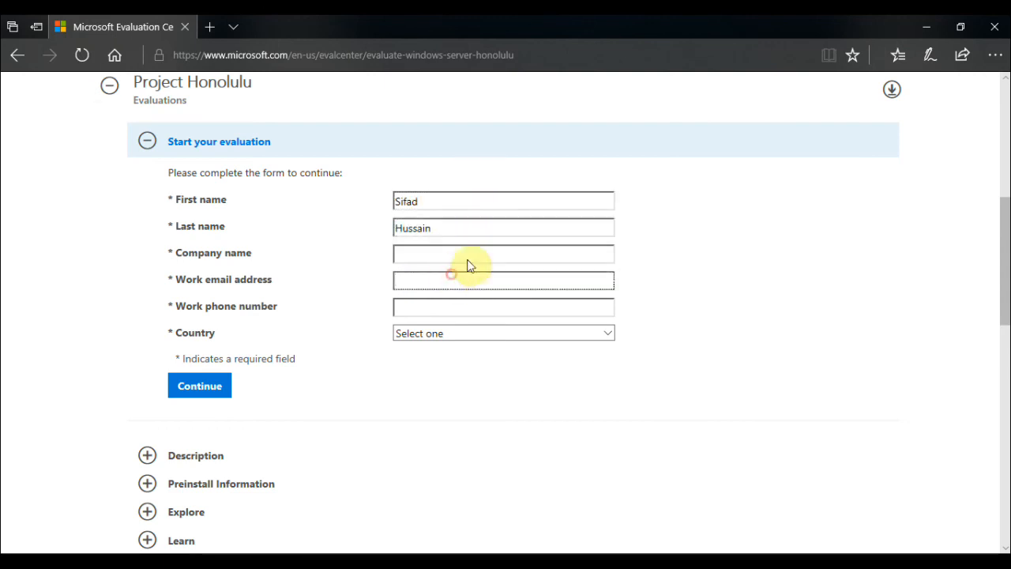
Enter NewHelpTech as the company name on the evaluation form and start filling in the work email address.
{"action": "left_click", "coordinate": [477, 251]}
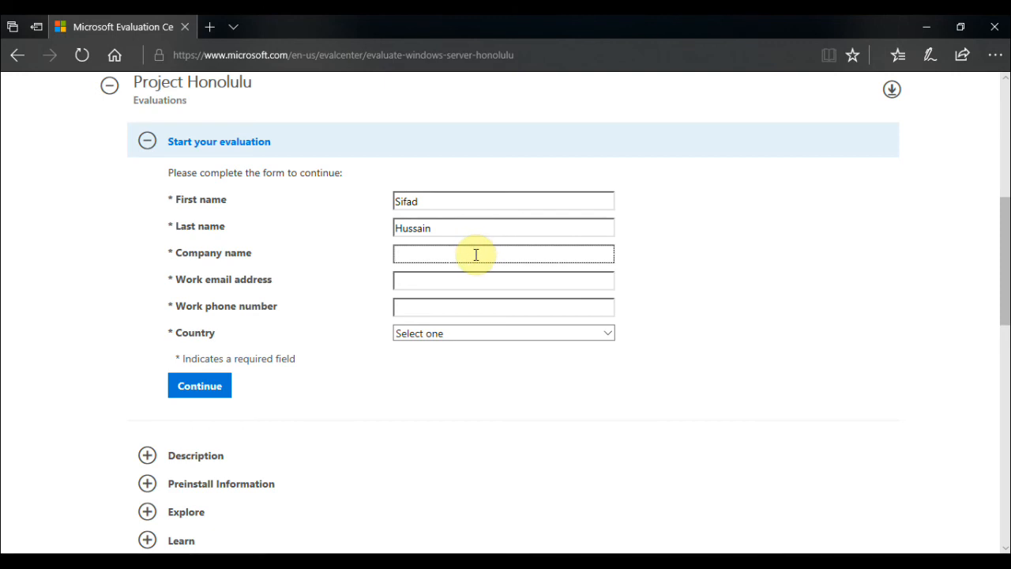
{"action": "type", "text": "N"}
{"action": "key", "text": "BackSpace"}
{"action": "type", "text": "NewHelpT"}
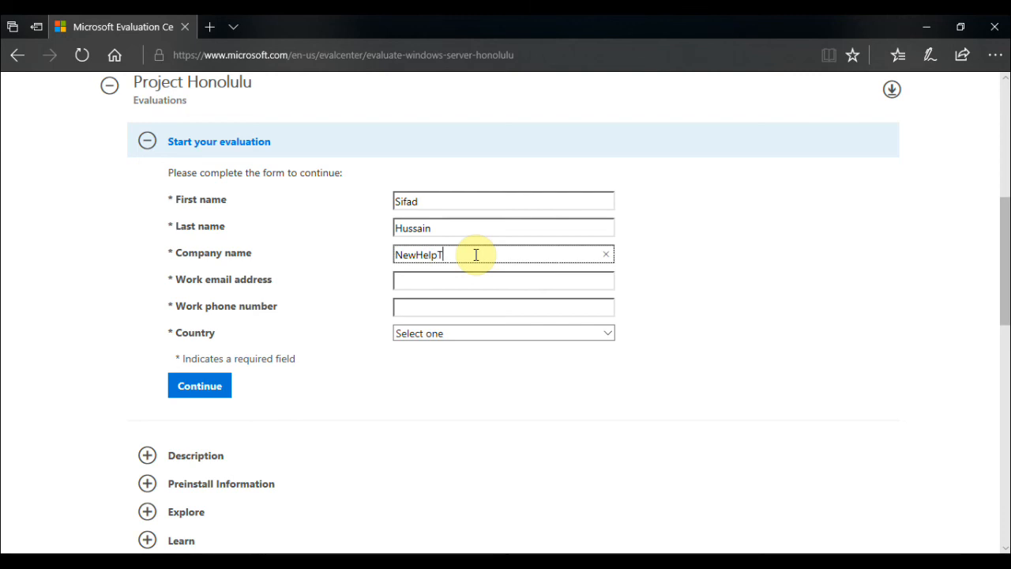
{"action": "type", "text": "ech"}
{"action": "key", "text": "Tab"}
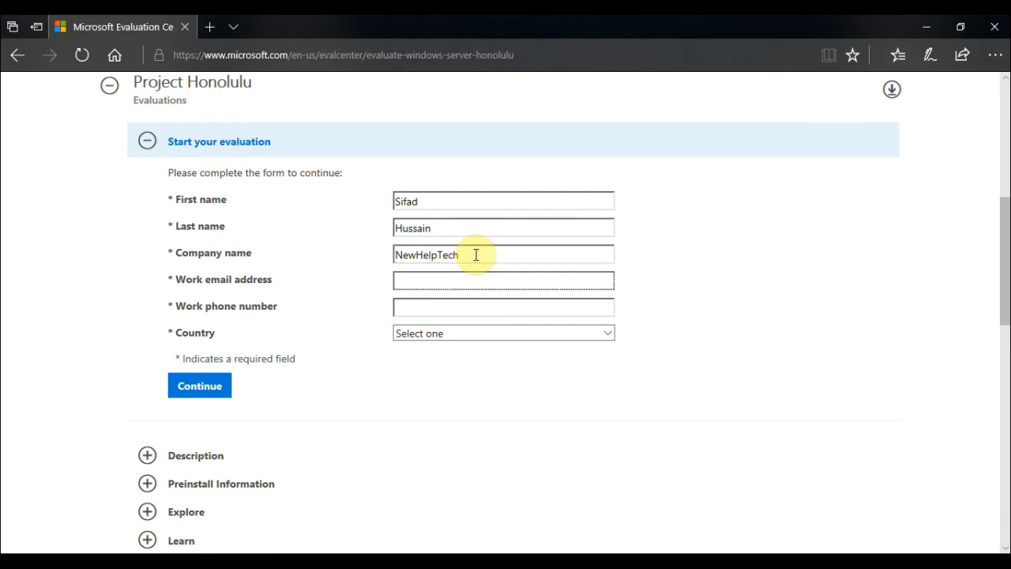
{"action": "type", "text": "s"}
Switch to File Explorer, copy HonoluluTechnicalPreview1802.msi from the Project Honolulu folder, and paste it onto the virtual machine's desktop.
{"action": "left_click", "coordinate": [419, 556]}
{"action": "left_click", "coordinate": [420, 567]}
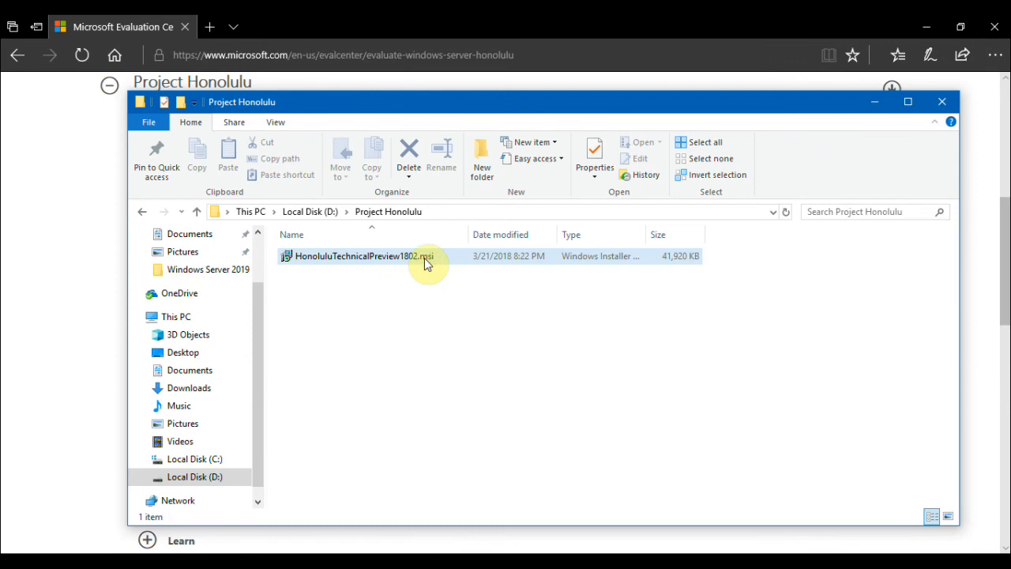
{"action": "right_click", "coordinate": [425, 263]}
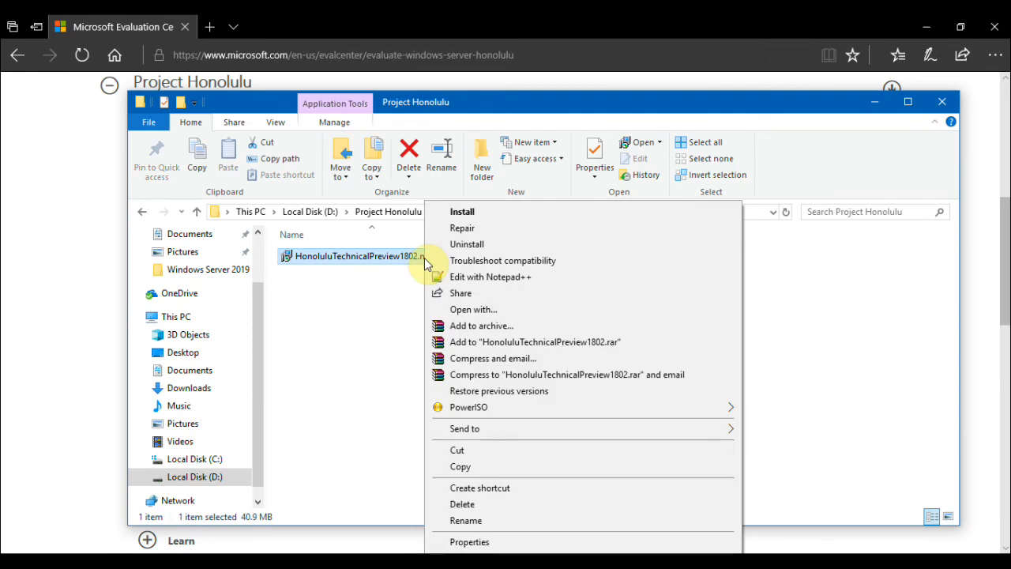
{"action": "left_click", "coordinate": [466, 468]}
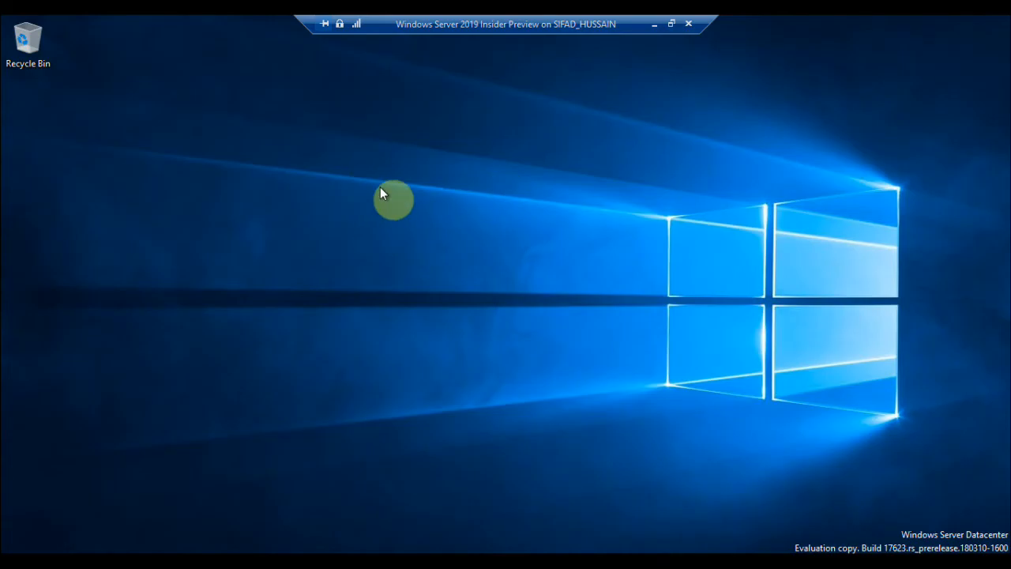
{"action": "right_click", "coordinate": [380, 193]}
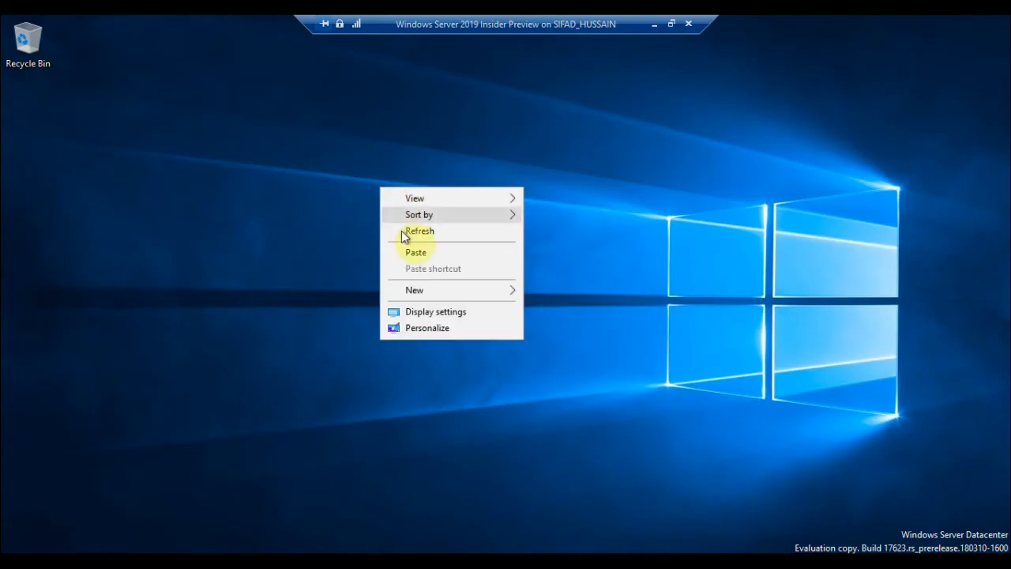
{"action": "left_click", "coordinate": [408, 254]}
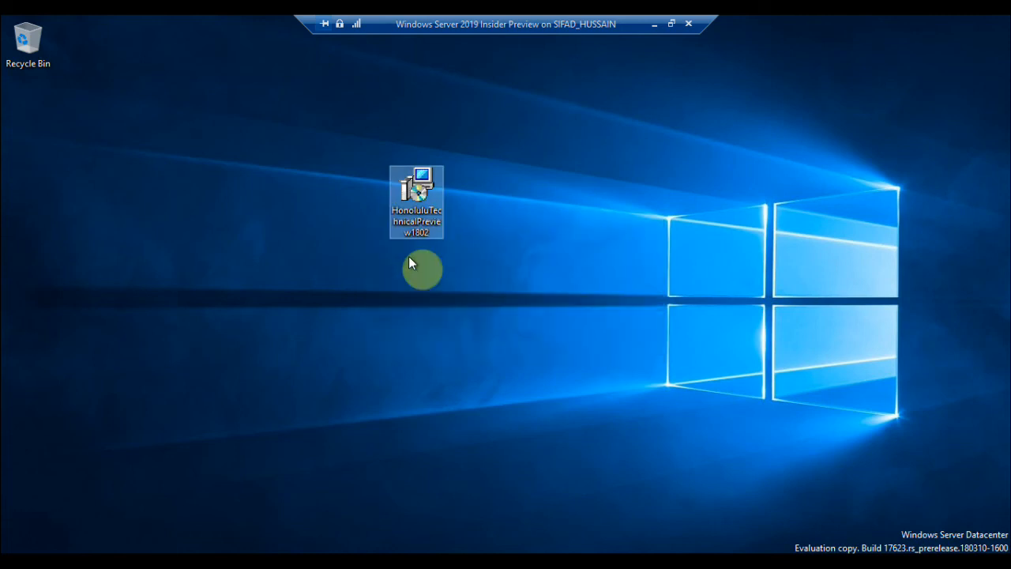
Start installing HonoluluTechnicalPreview1802 from the virtual machine's desktop and accept its license agreement.
{"action": "left_click", "coordinate": [404, 209]}
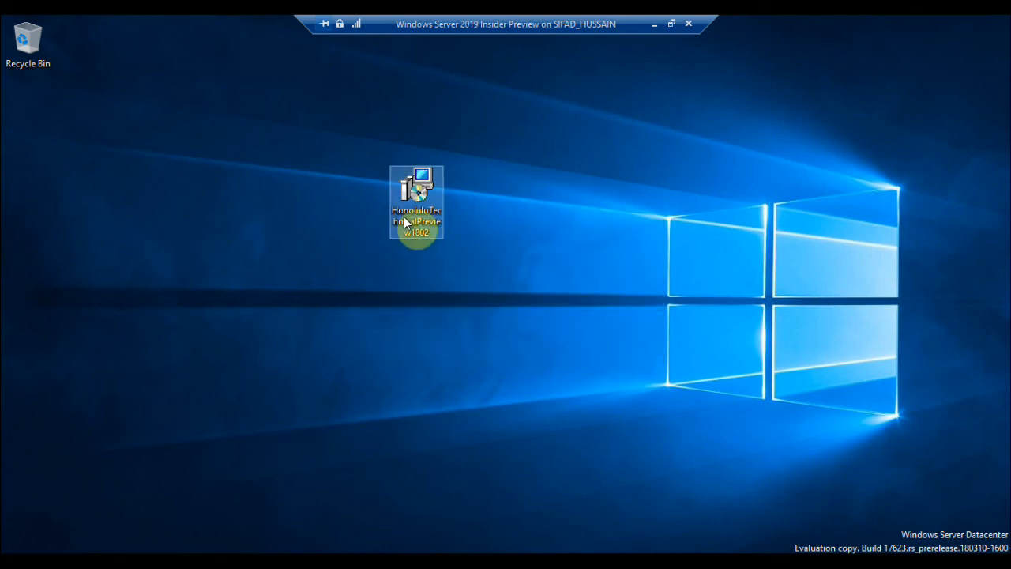
{"action": "right_click", "coordinate": [404, 217]}
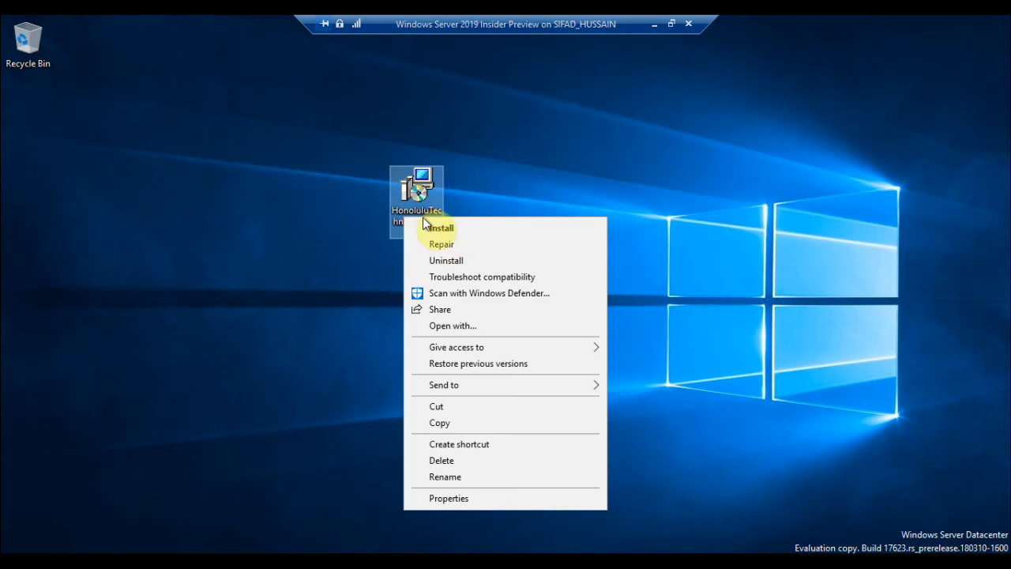
{"action": "left_click", "coordinate": [470, 236]}
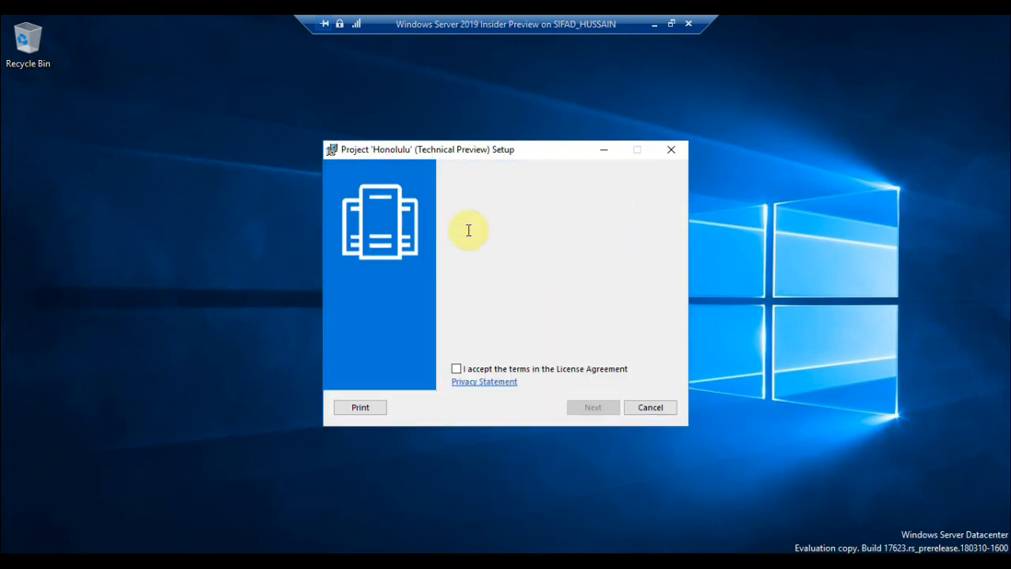
{"action": "left_click", "coordinate": [534, 372]}
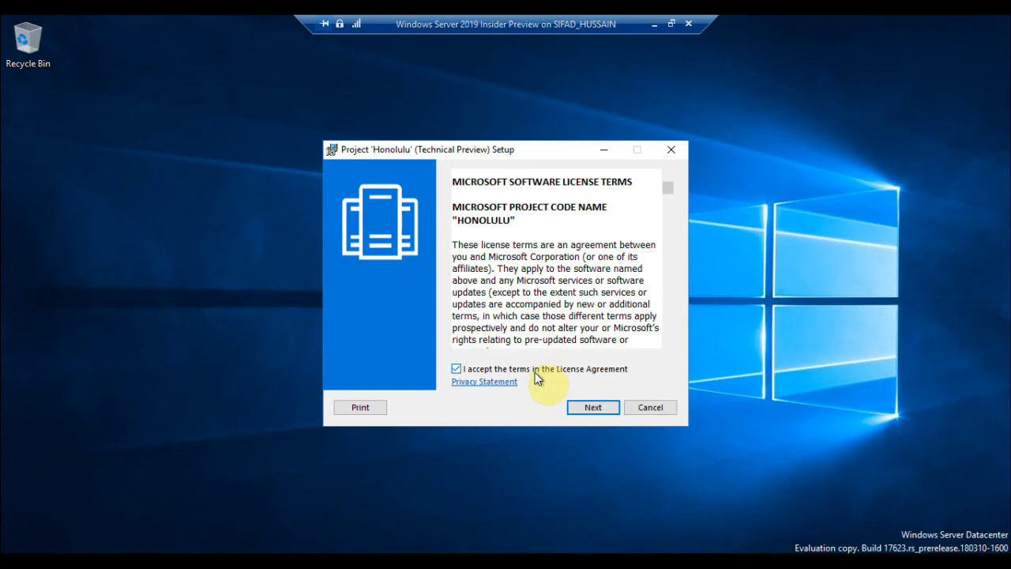
{"action": "left_click", "coordinate": [595, 410]}
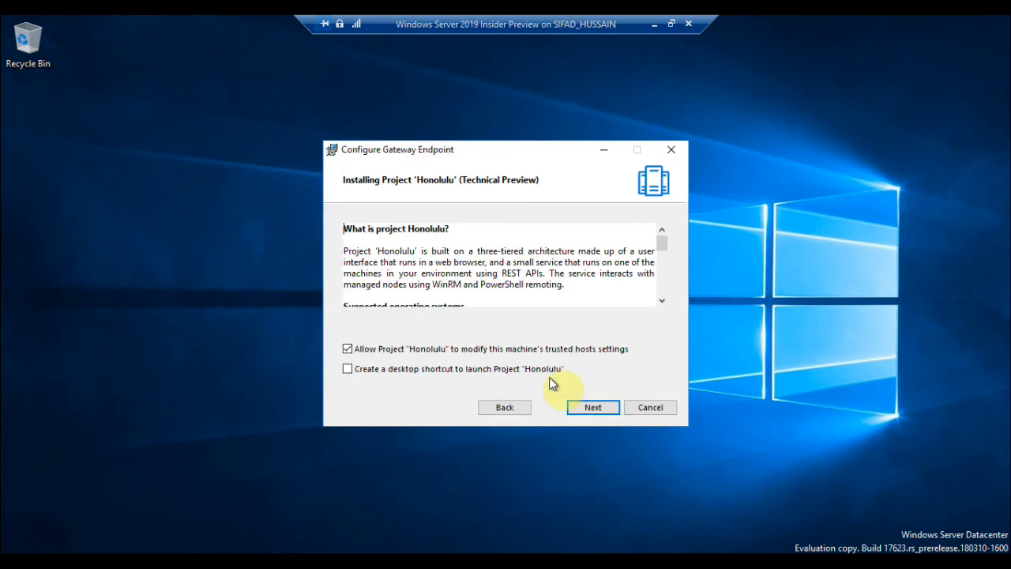
Enable the desktop shortcut for launching Project 'Honolulu' and continue to the gateway port and certificate settings.
{"action": "left_click", "coordinate": [553, 368]}
{"action": "left_click", "coordinate": [592, 406]}
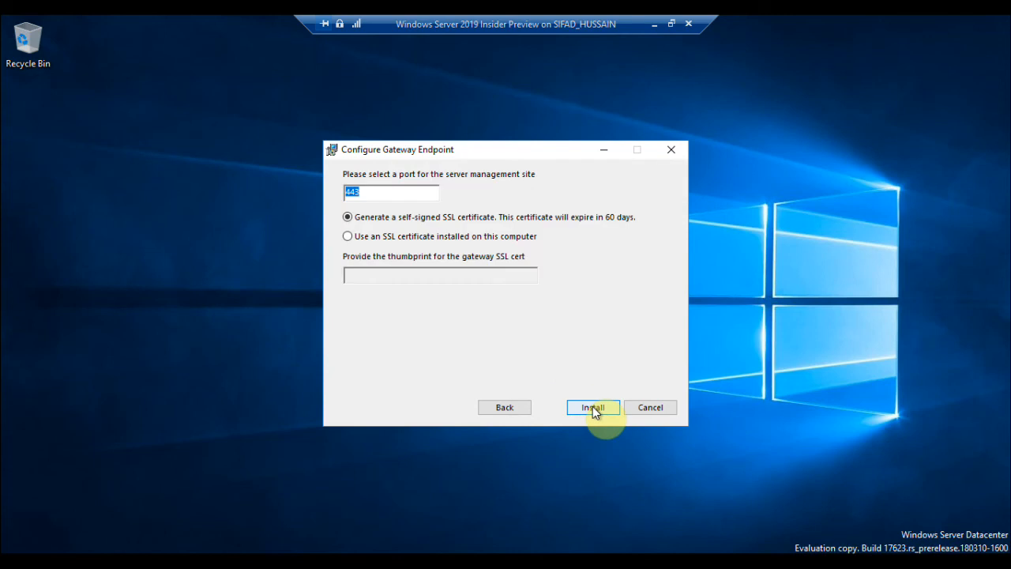
Install Project 'Honolulu' with port 443 and a self-signed SSL certificate, finish the setup, and launch it from its desktop shortcut.
{"action": "left_click", "coordinate": [592, 406]}
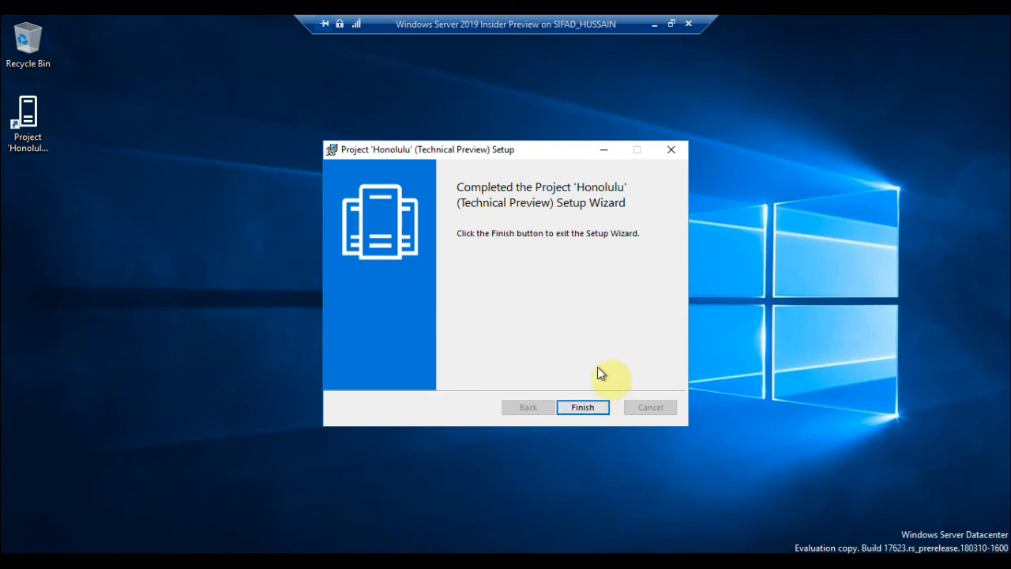
{"action": "left_click", "coordinate": [585, 408]}
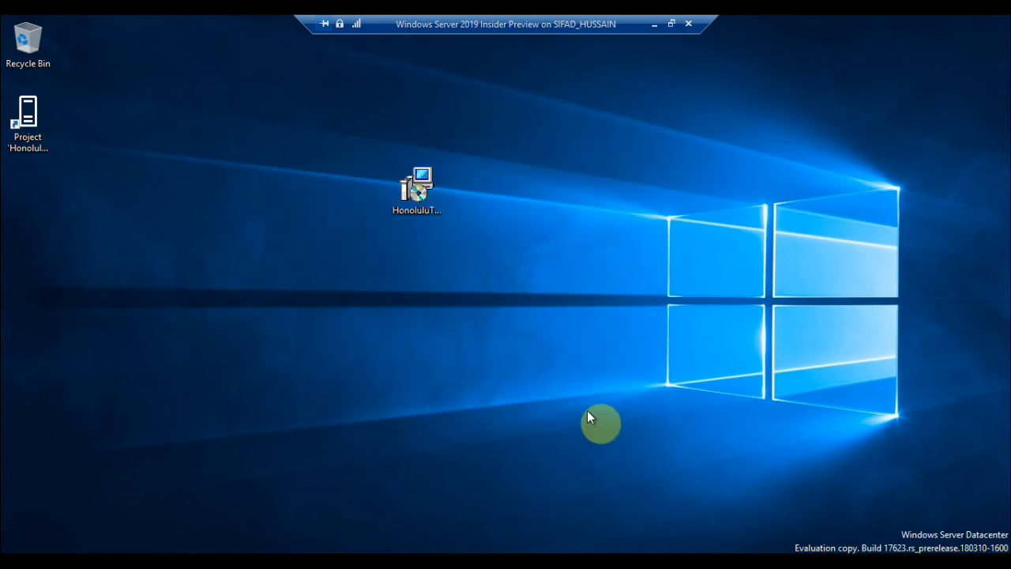
{"action": "right_click", "coordinate": [28, 150]}
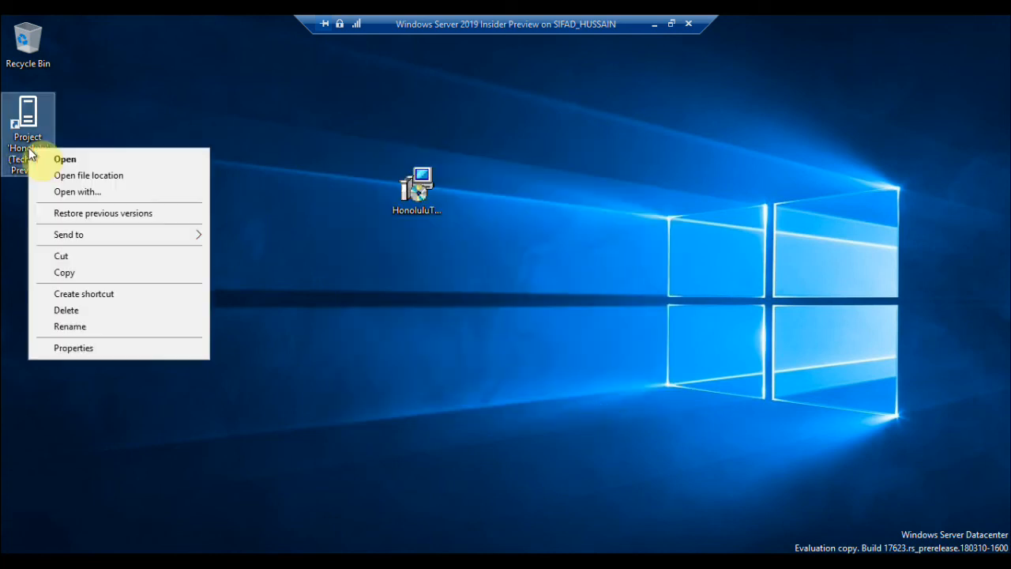
{"action": "left_click", "coordinate": [88, 160]}
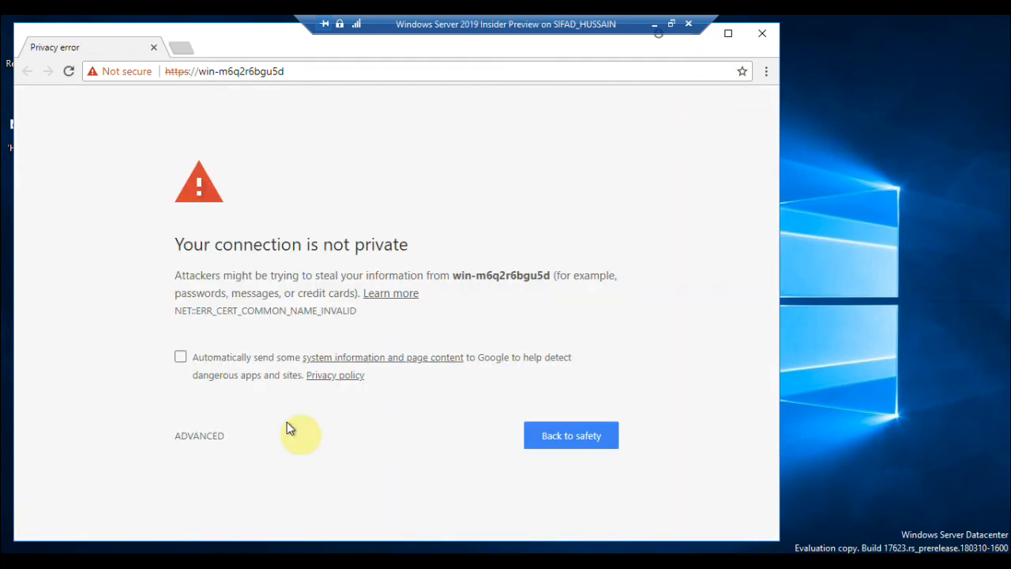
Bypass the browser's privacy warning and proceed to the unsafe site win-m6q2r6bgu5d.
{"action": "left_click", "coordinate": [207, 435]}
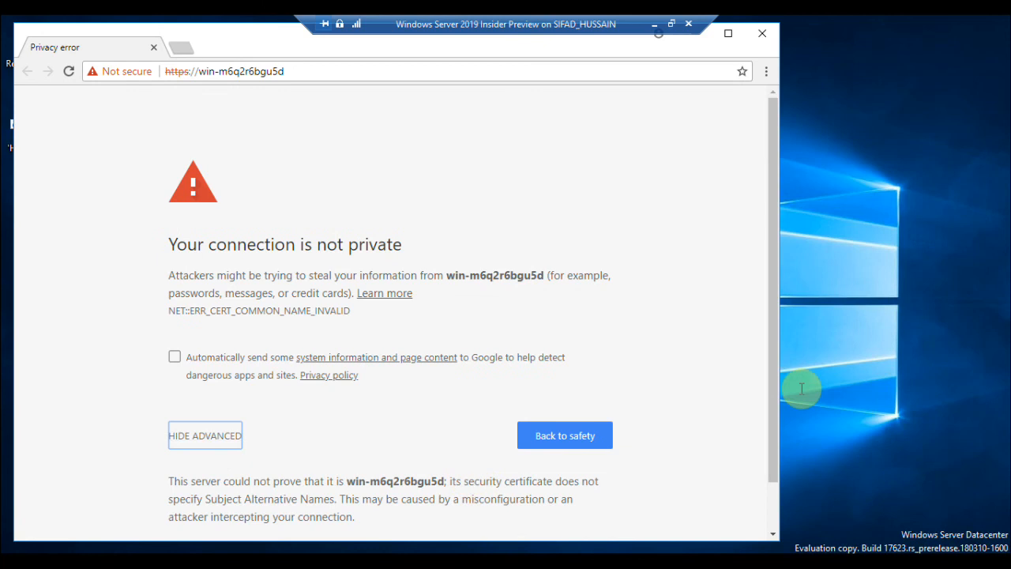
{"action": "left_click_drag", "start_coordinate": [774, 400], "coordinate": [778, 451]}
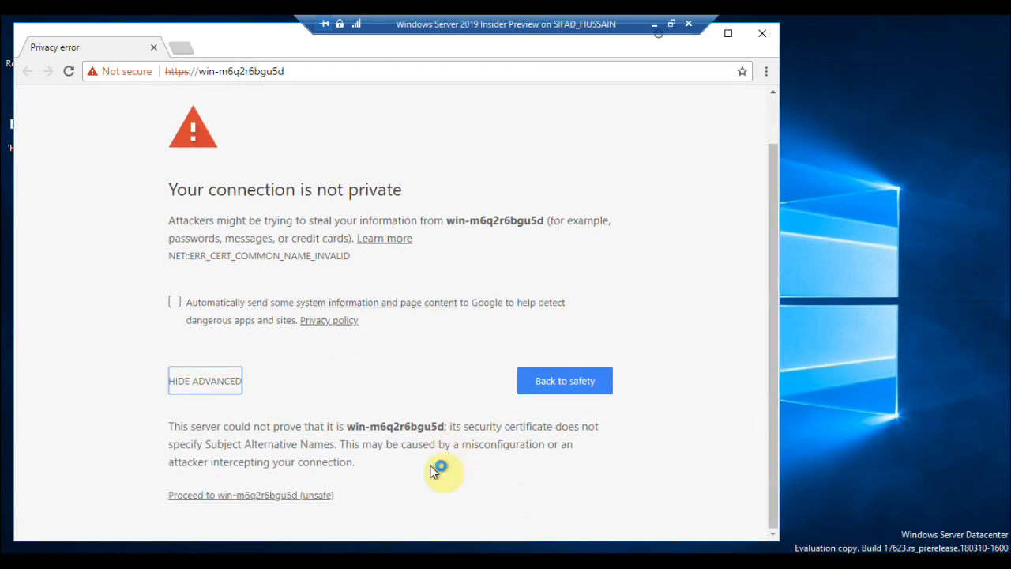
{"action": "left_click", "coordinate": [289, 495]}
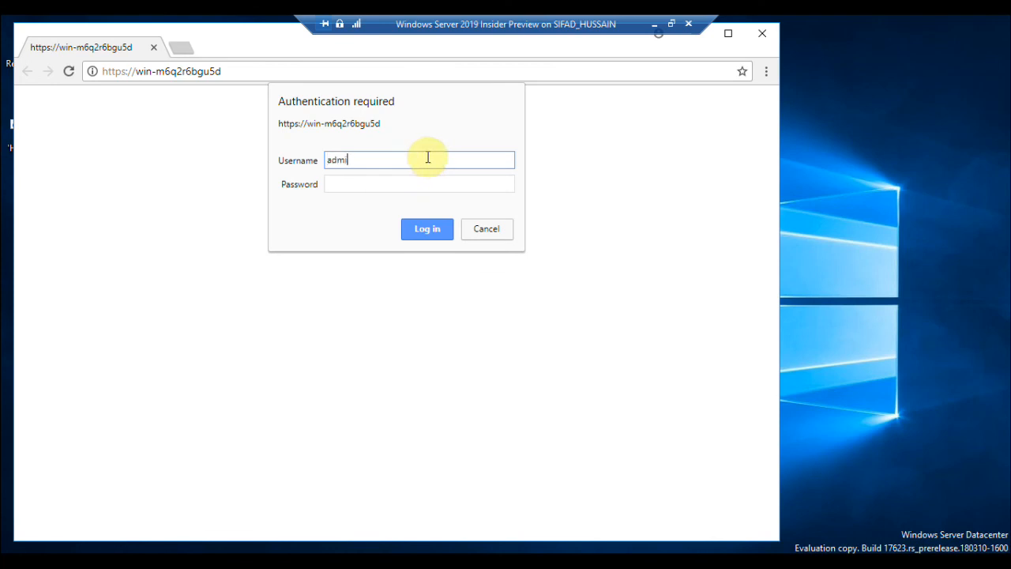
Sign in to the Honolulu site as administrator with the account password and save the login in Chrome.
{"action": "key", "text": "Tab"}
{"action": "left_click", "coordinate": [427, 157]}
{"action": "type", "text": "strator"}
{"action": "key", "text": "Tab"}
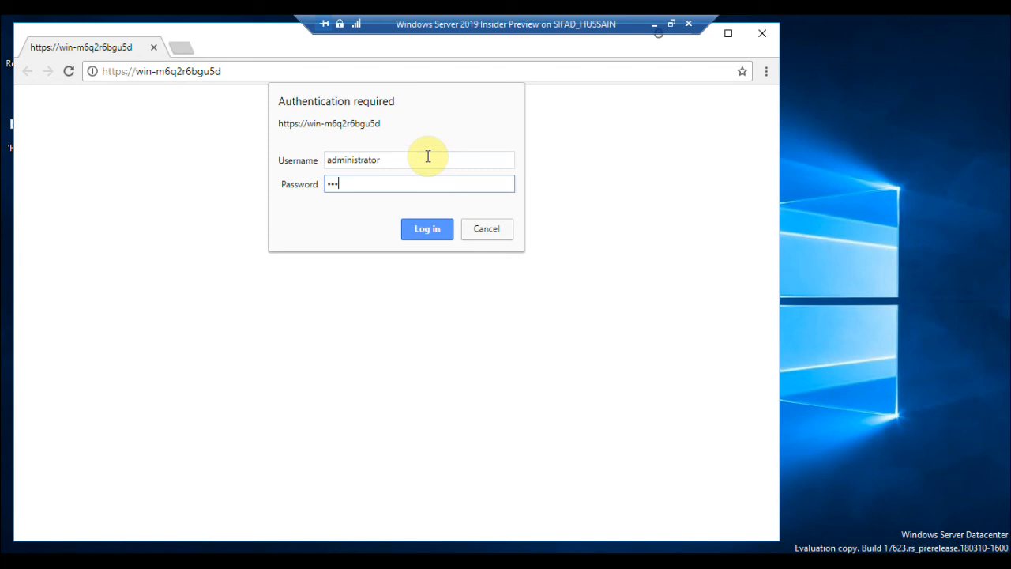
{"action": "left_click", "coordinate": [418, 228]}
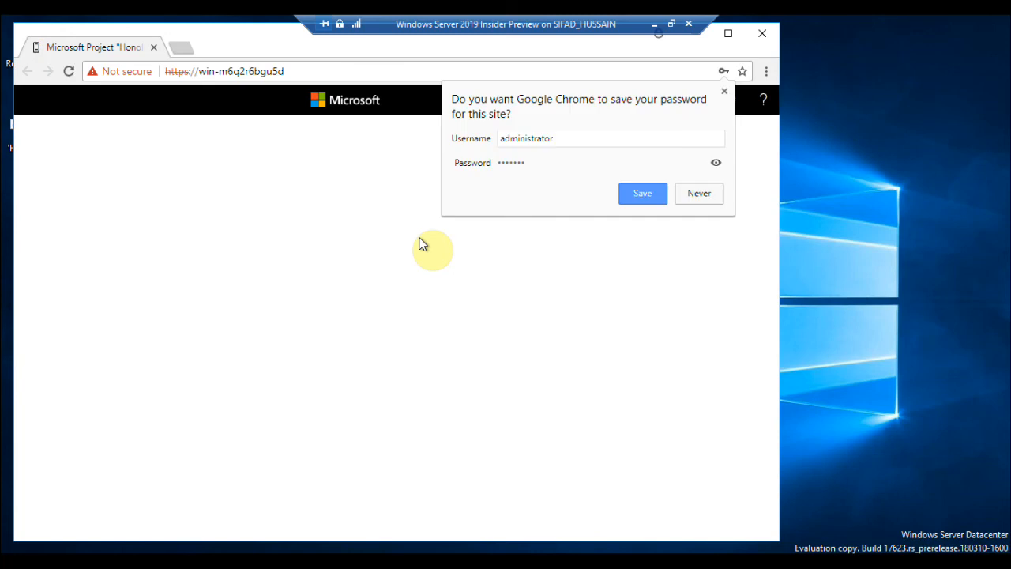
{"action": "left_click", "coordinate": [636, 195]}
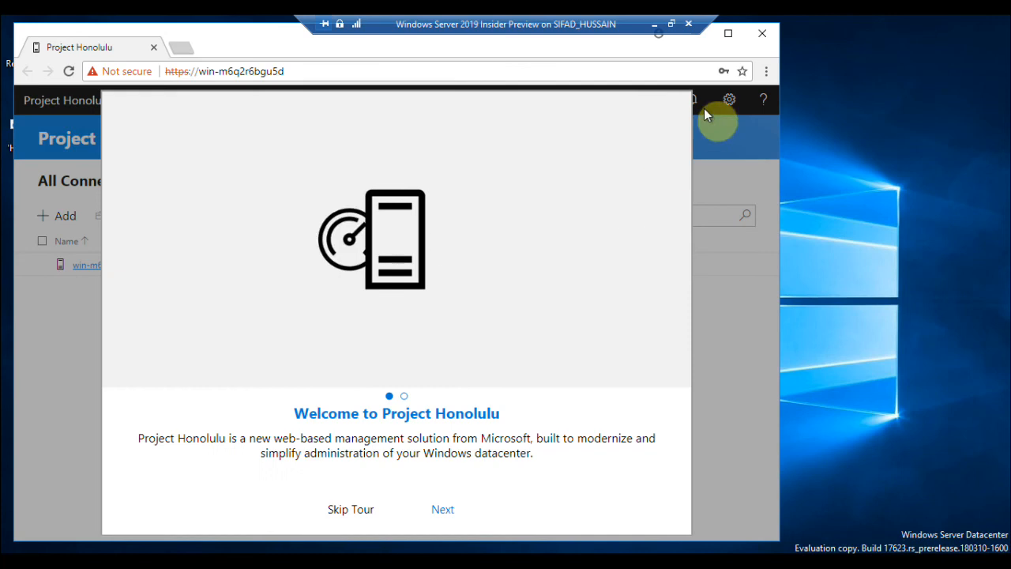
Maximize the browser window and skip the Project Honolulu welcome tour.
{"action": "left_click", "coordinate": [728, 33]}
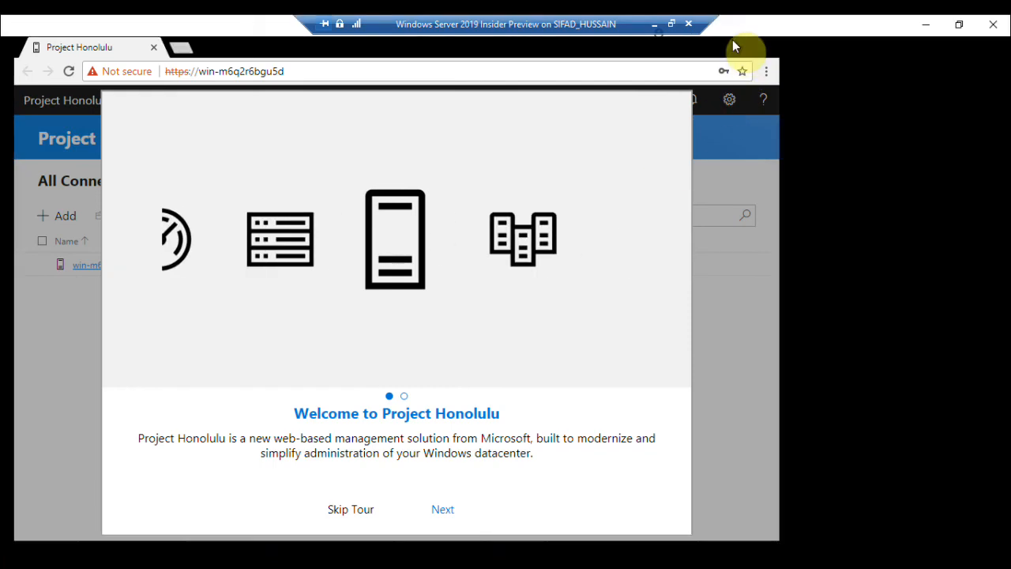
{"action": "left_click", "coordinate": [733, 48]}
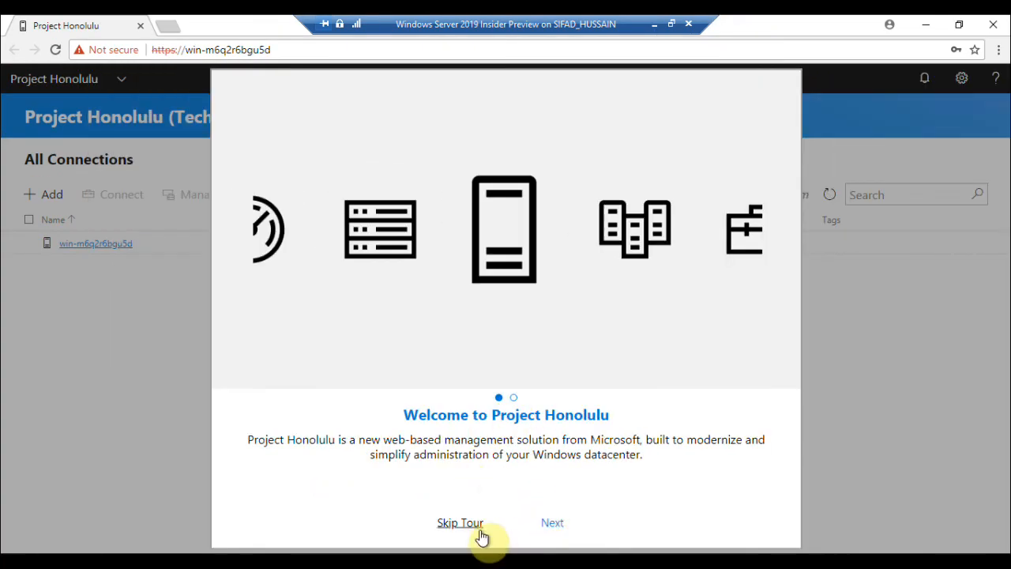
{"action": "left_click", "coordinate": [479, 530]}
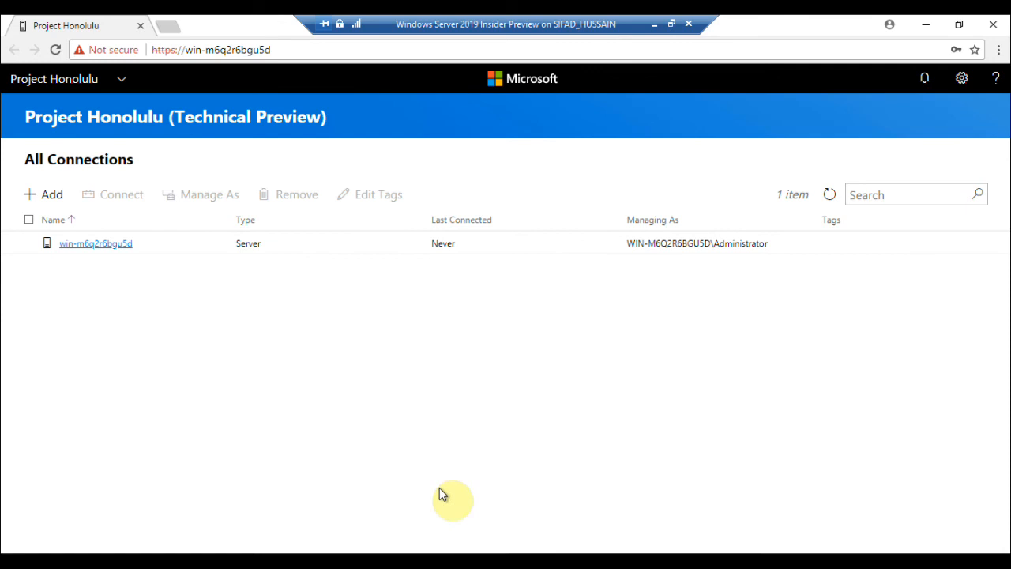
Connect to the server win-m6q2r6bgu5d with another account, entering Administrator and its password, and apply these credentials to all connections.
{"action": "left_click", "coordinate": [101, 253]}
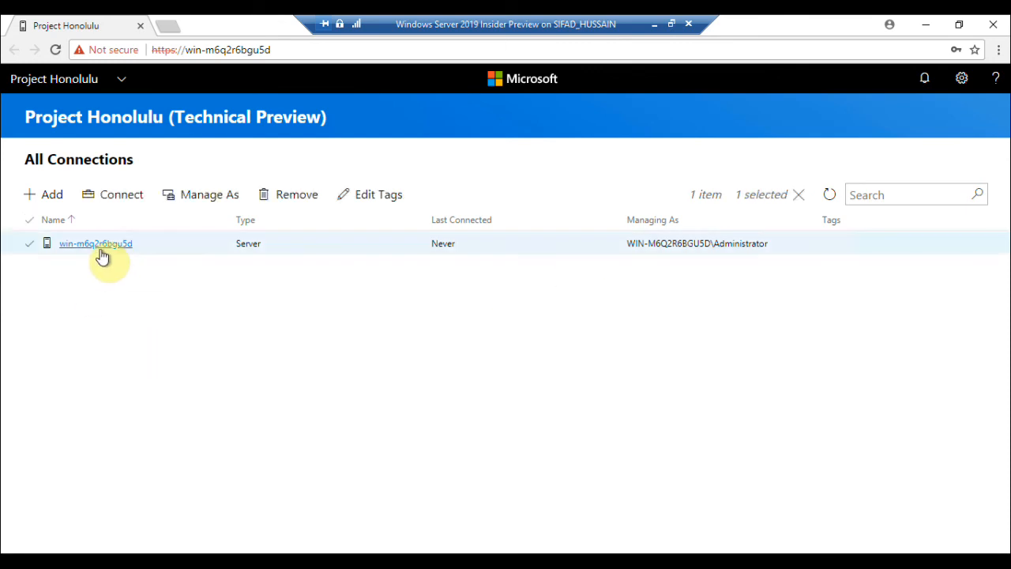
{"action": "left_click", "coordinate": [110, 203]}
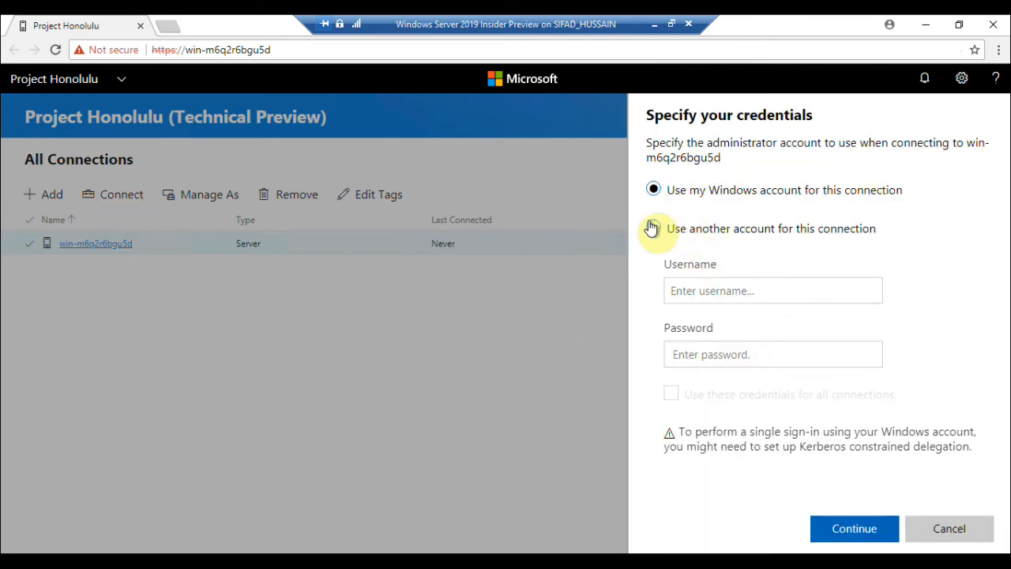
{"action": "left_click", "coordinate": [651, 227]}
{"action": "left_click", "coordinate": [732, 303]}
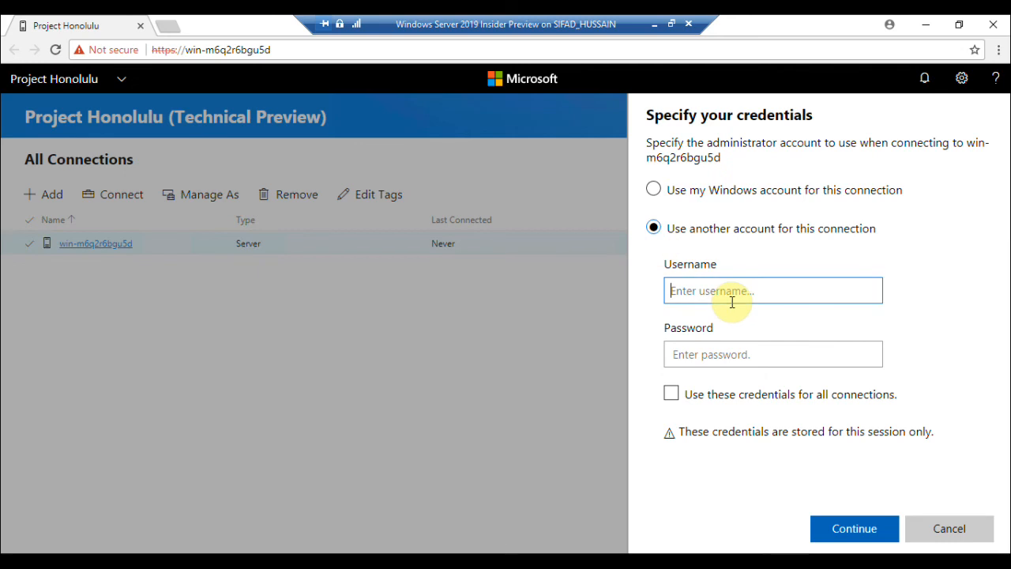
{"action": "type", "text": "Administr"}
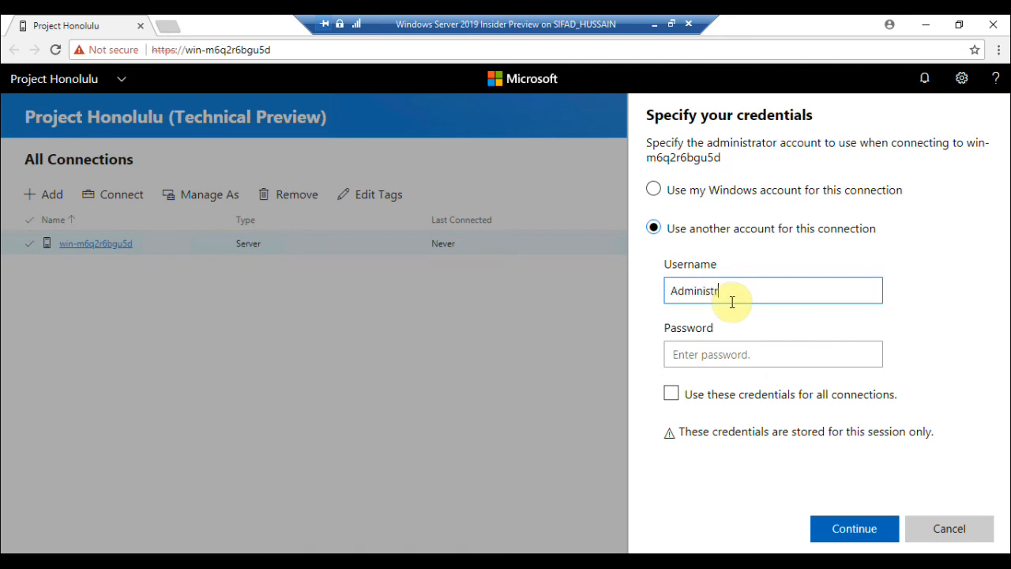
{"action": "type", "text": "ator"}
{"action": "key", "text": "Tab"}
{"action": "type", "text": "•"}
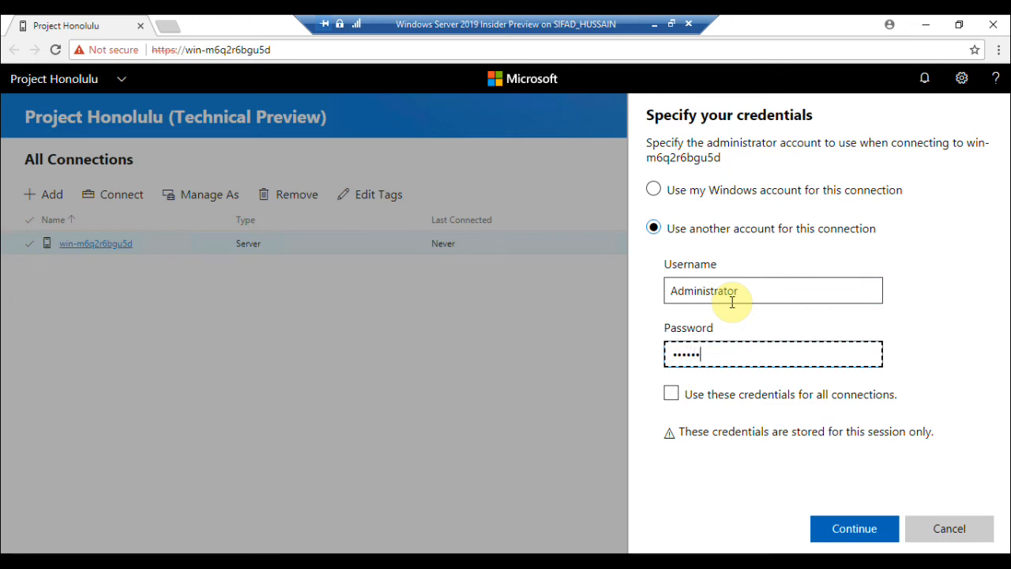
{"action": "left_click", "coordinate": [790, 403]}
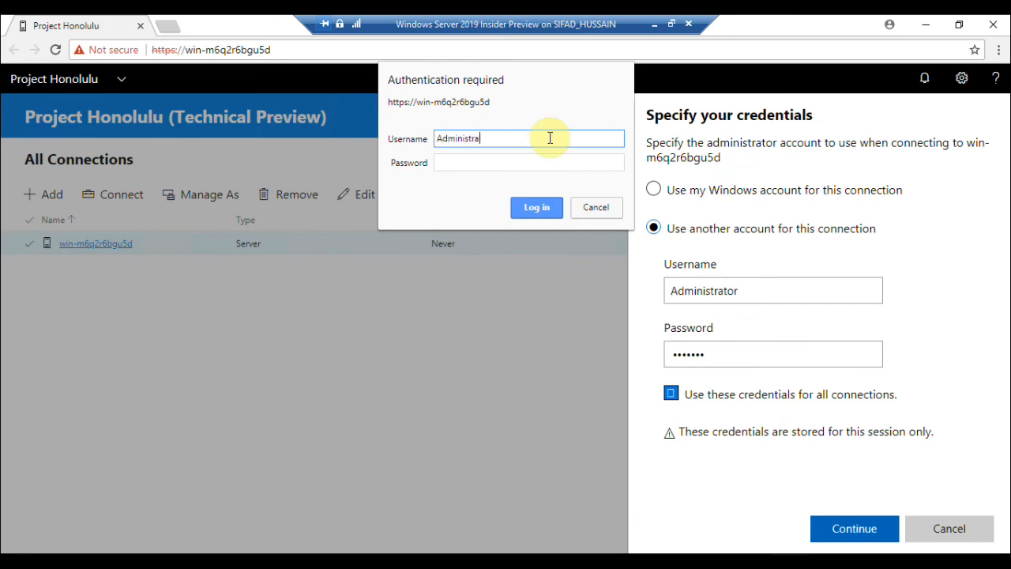
Log in to the repeated authentication request as Administrator with the account password, and continue connecting to the server.
{"action": "type", "text": "tor"}
{"action": "key", "text": "Tab"}
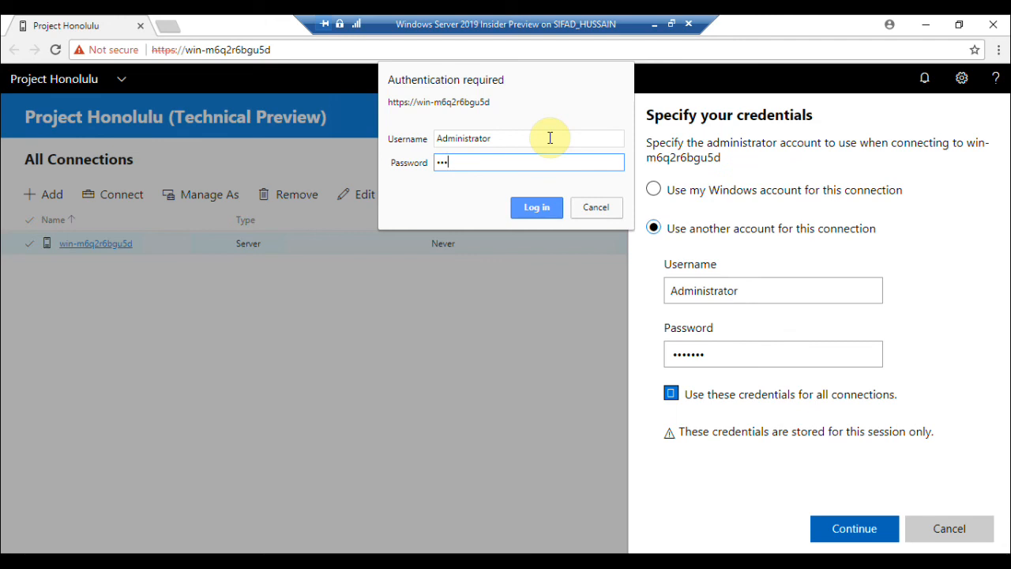
{"action": "left_click", "coordinate": [537, 207]}
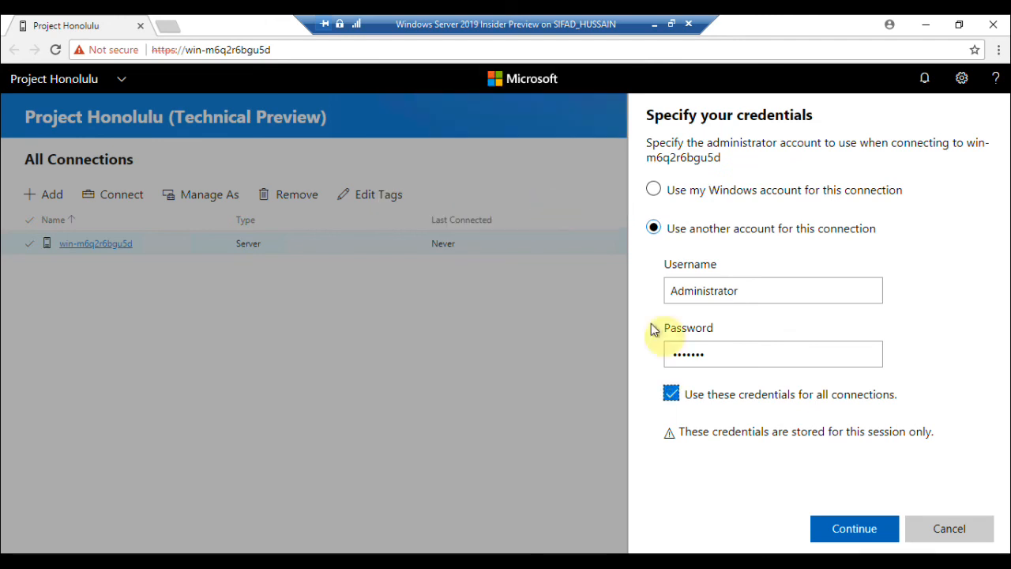
{"action": "left_click", "coordinate": [851, 529]}
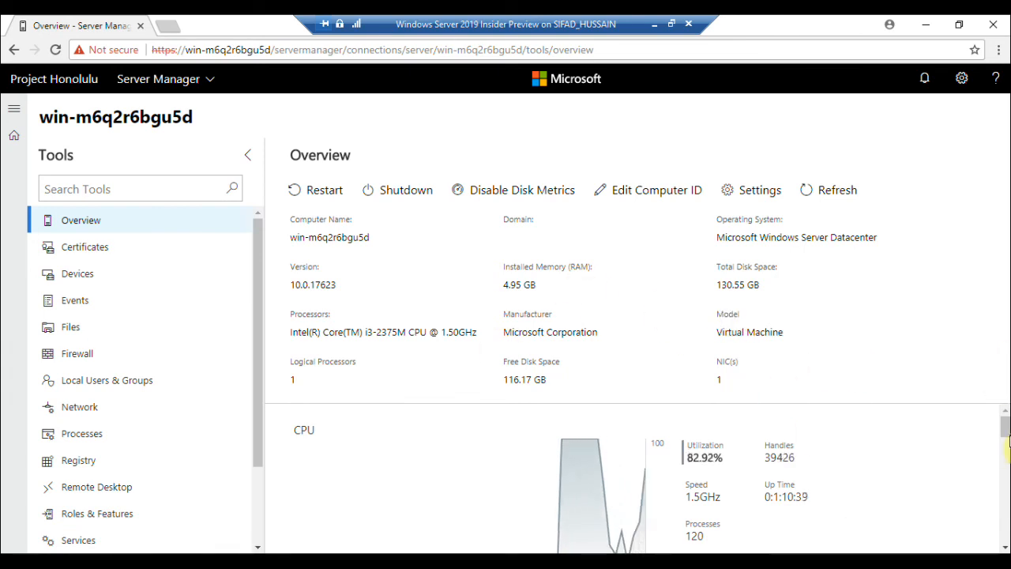
Examine the server's overview, from the CPU graph down to the disk metrics, and the list of available tools.
{"action": "left_click", "coordinate": [1007, 481]}
{"action": "scroll", "coordinate": [1008, 483], "scroll_direction": "down", "scroll_amount": 5}
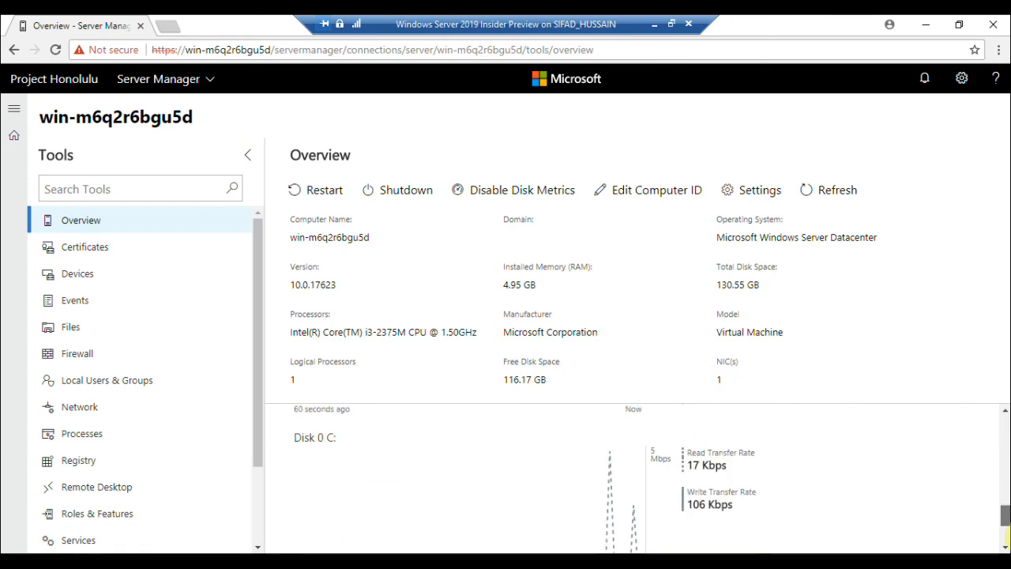
{"action": "scroll", "coordinate": [1007, 478], "scroll_direction": "up", "scroll_amount": 10}
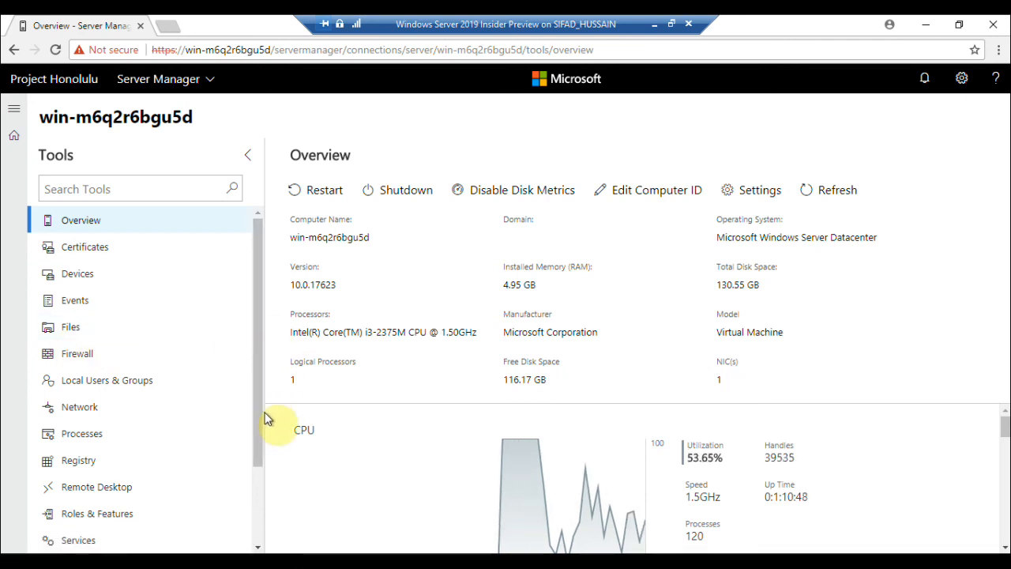
{"action": "left_click_drag", "start_coordinate": [256, 447], "coordinate": [251, 521]}
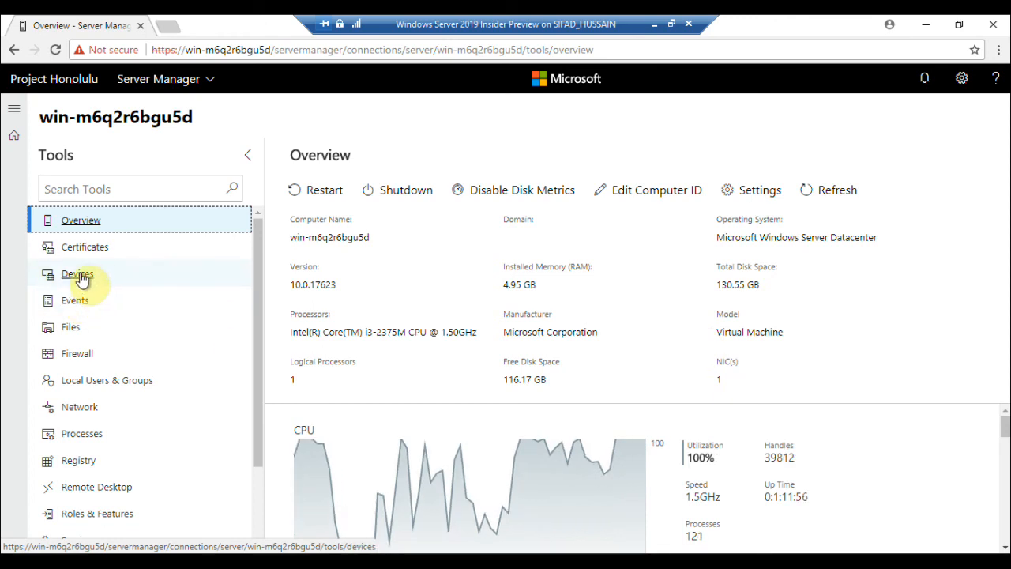
View the server's device categories and open its Files tool.
{"action": "left_click", "coordinate": [84, 276]}
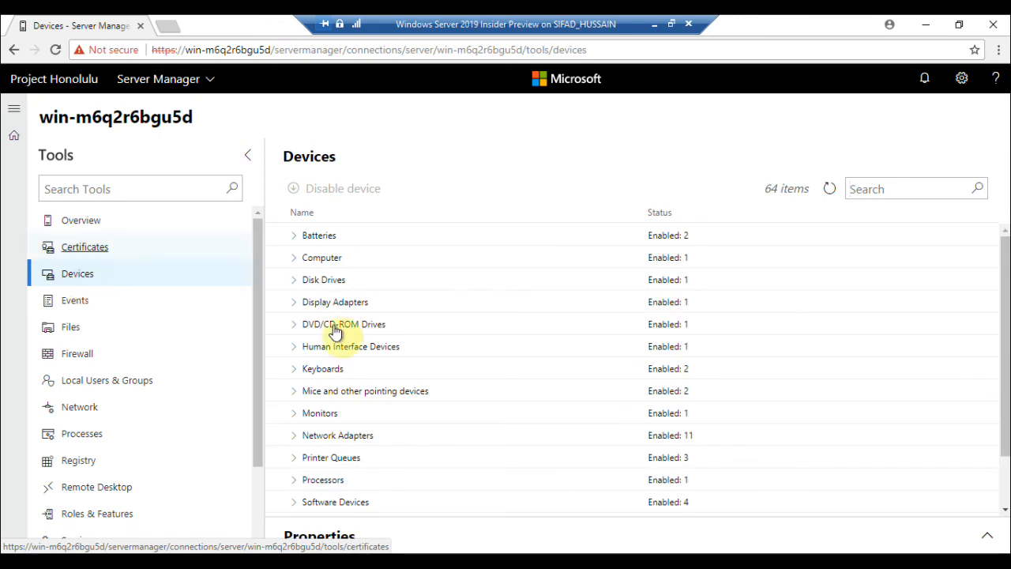
{"action": "left_click", "coordinate": [93, 337]}
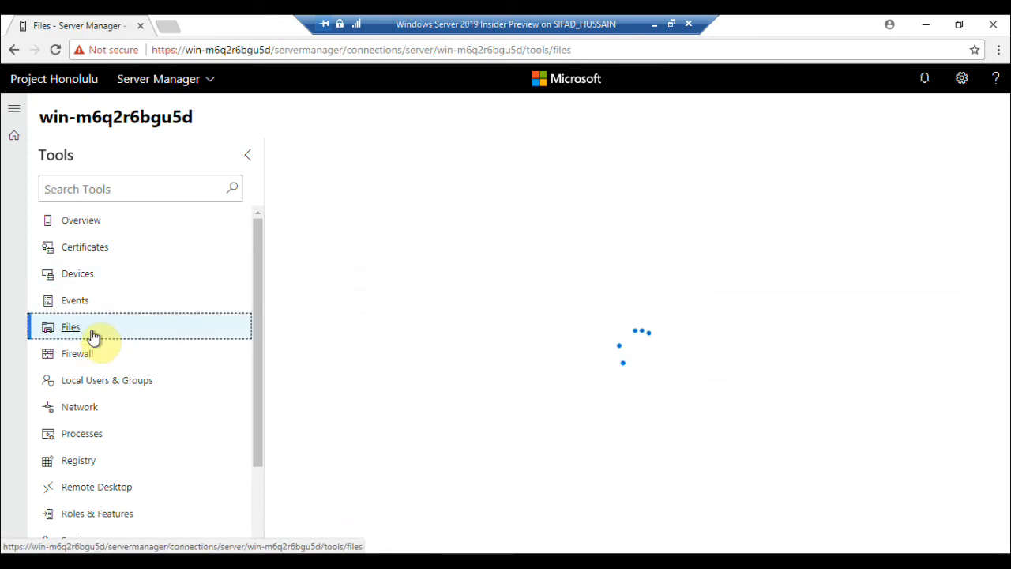